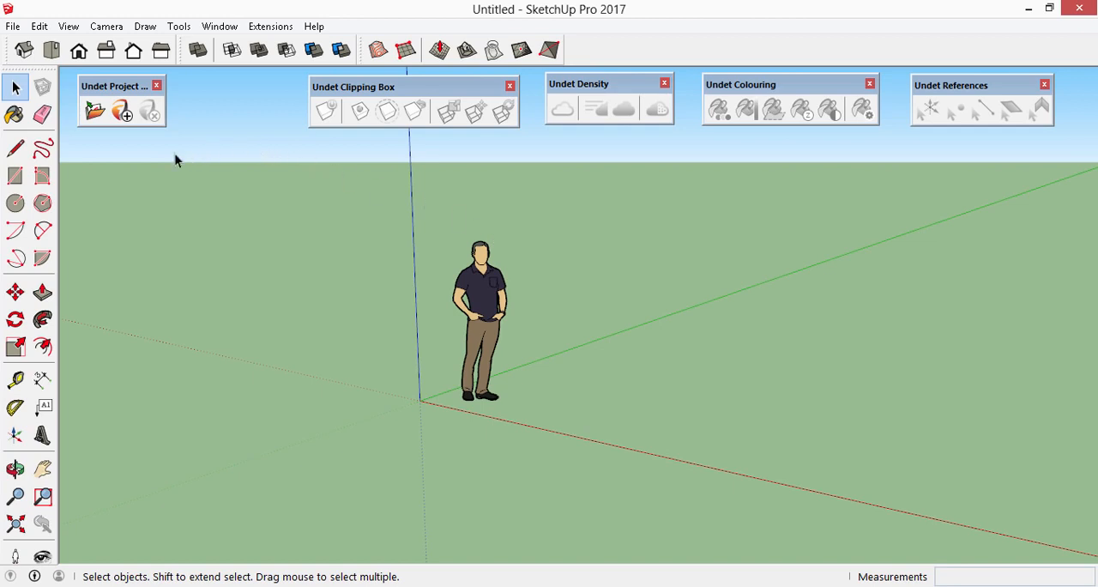
- Open the Suderve.ipcp point cloud project and adopt the suggested coordinate shift
{"action": "left_click", "coordinate": [95, 112]}
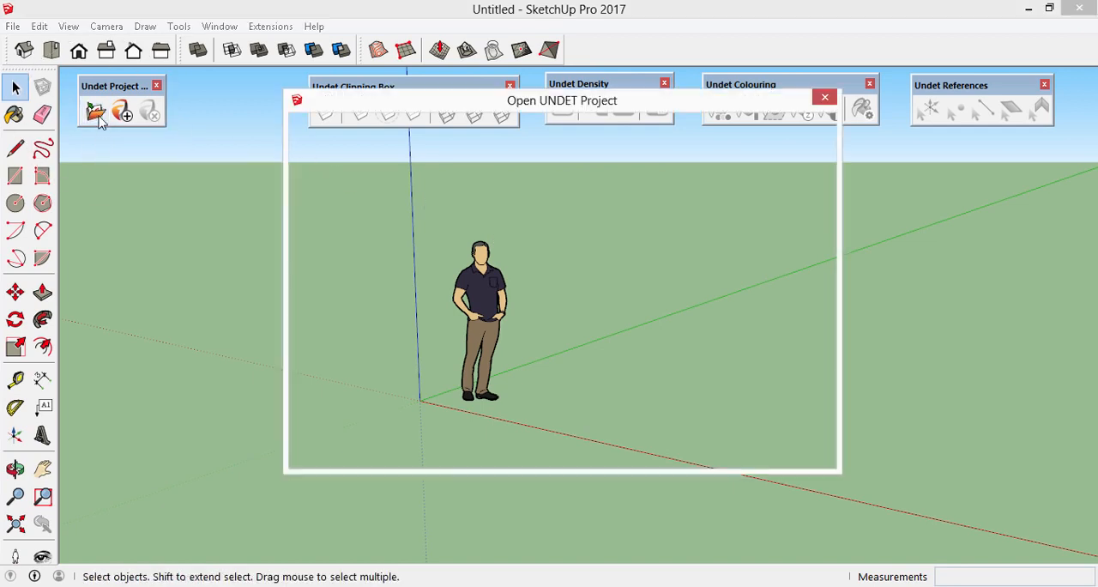
{"action": "left_click", "coordinate": [532, 224]}
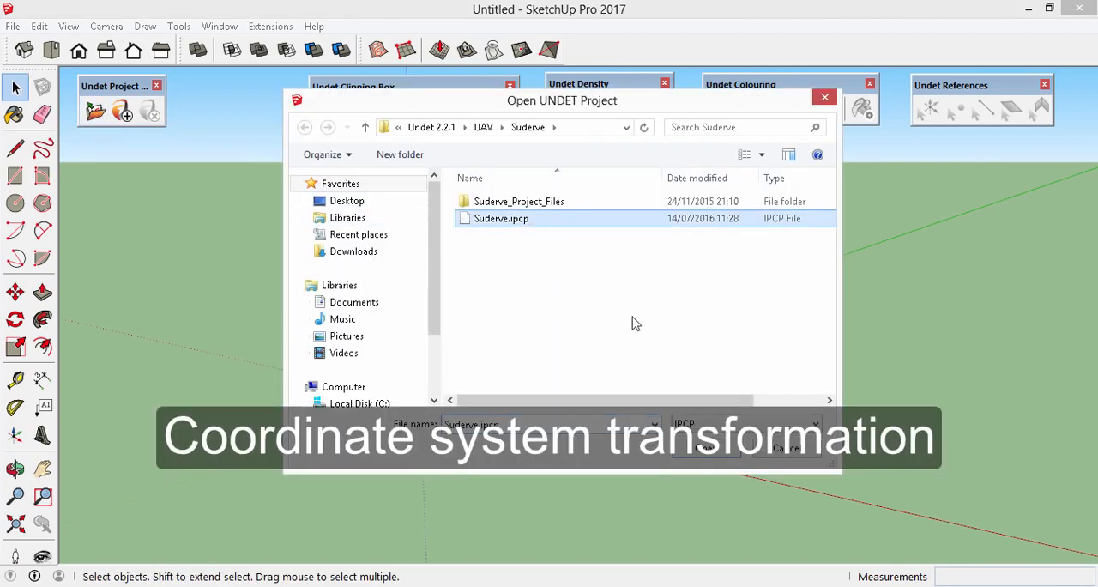
{"action": "left_click", "coordinate": [705, 453]}
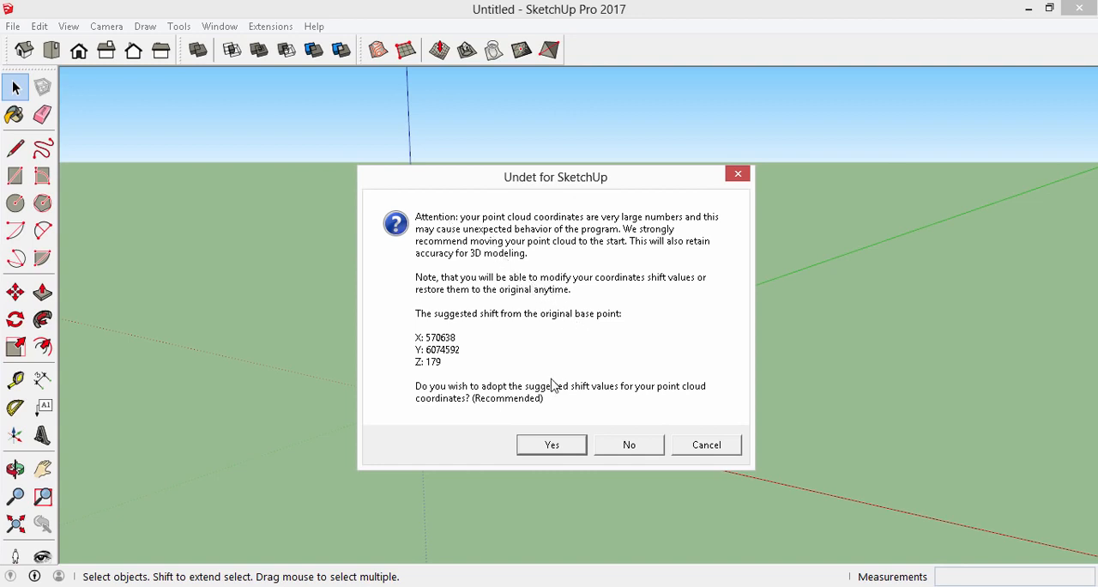
{"action": "left_click", "coordinate": [567, 450]}
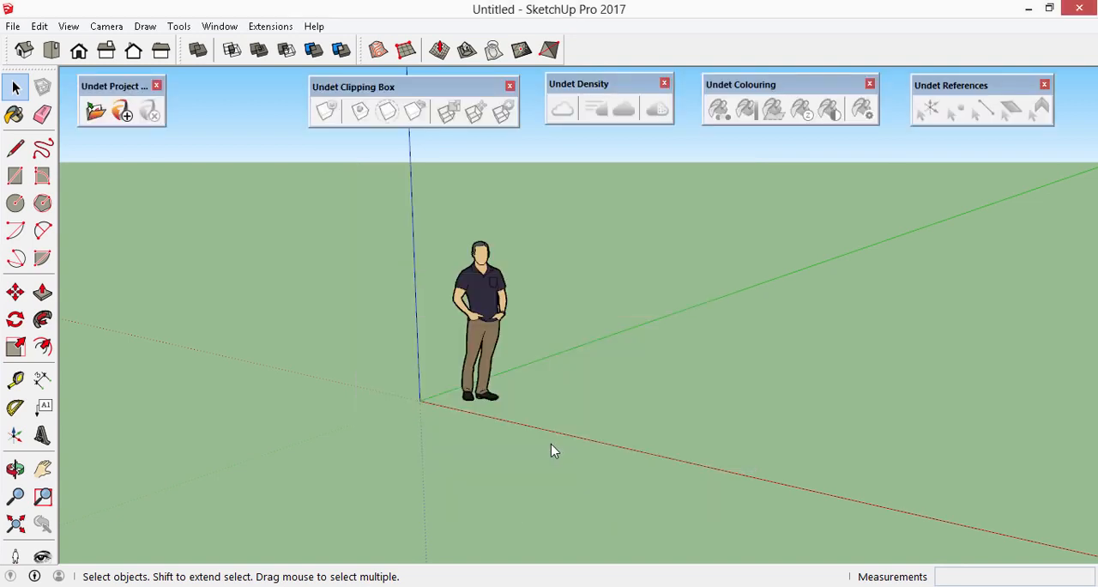
- Switch the point cloud's coordinate system to Original, moving the SketchUp entities together with the cloud
{"action": "middle_click_drag", "start_coordinate": [477, 343], "coordinate": [417, 374]}
{"action": "scroll", "coordinate": [417, 375], "scroll_direction": "down", "scroll_amount": 3}
{"action": "left_click", "coordinate": [273, 26]}
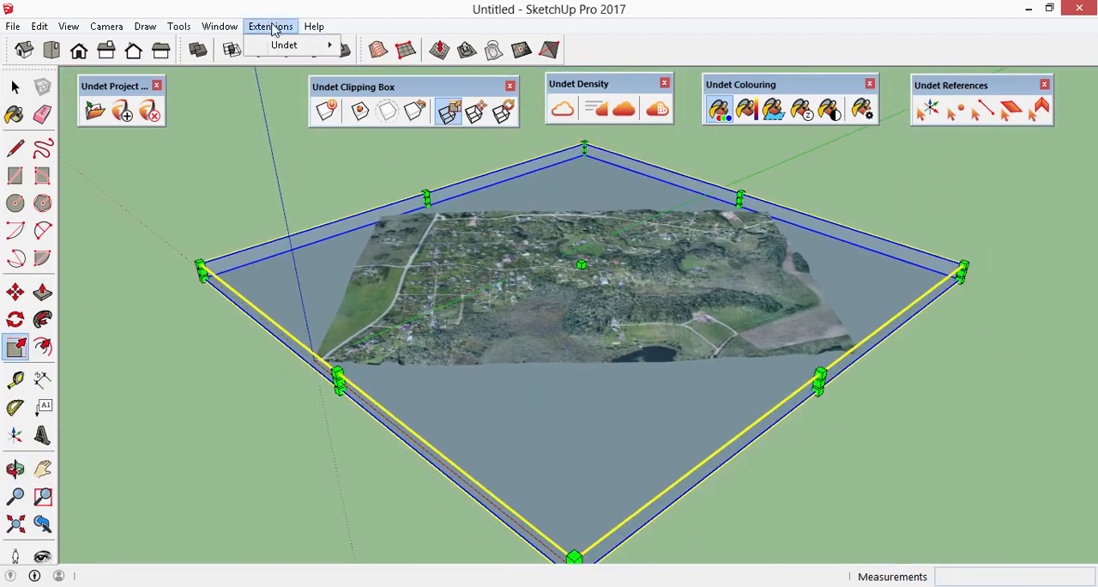
{"action": "mouse_move", "coordinate": [286, 46]}
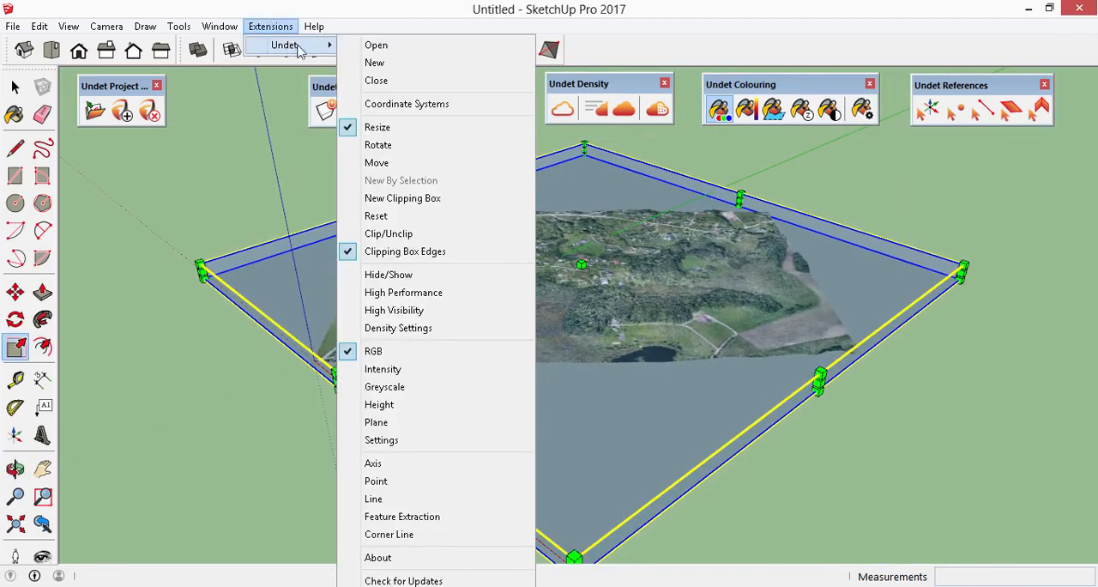
{"action": "left_click", "coordinate": [407, 104]}
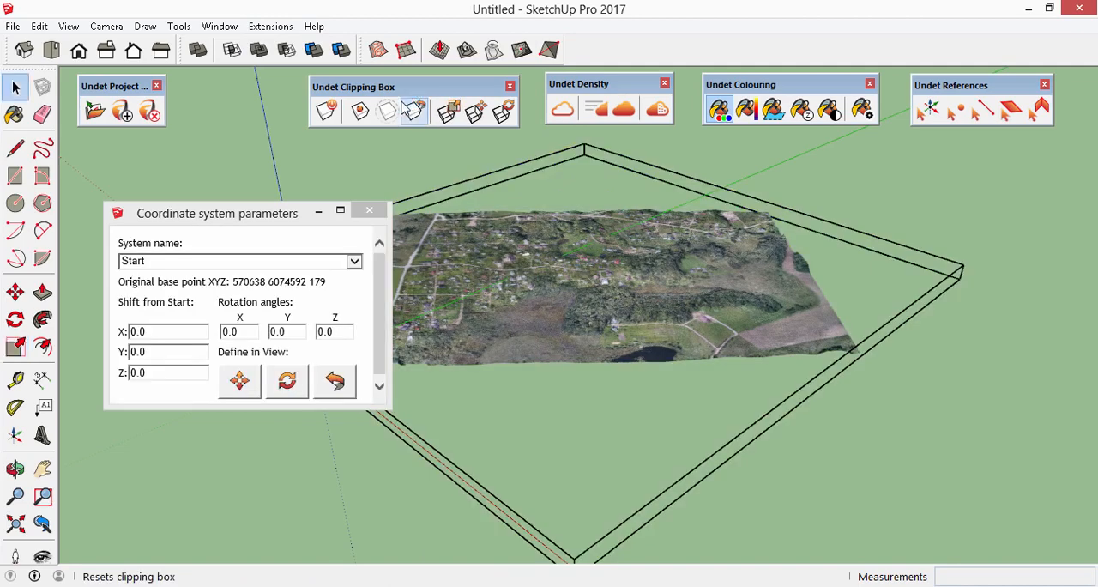
{"action": "left_click", "coordinate": [354, 260]}
{"action": "left_click", "coordinate": [328, 279]}
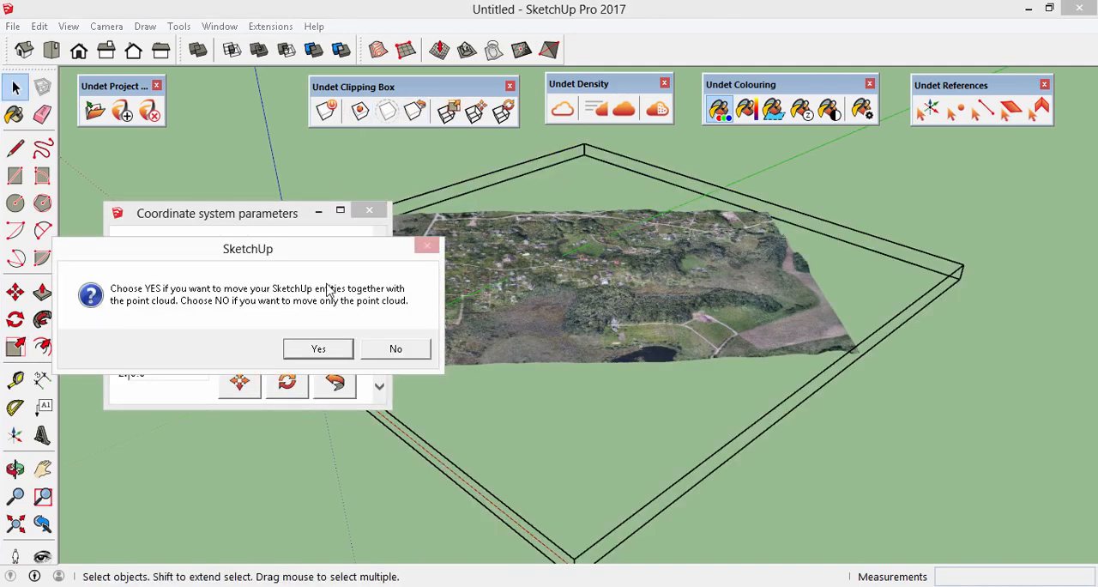
{"action": "left_click", "coordinate": [314, 349]}
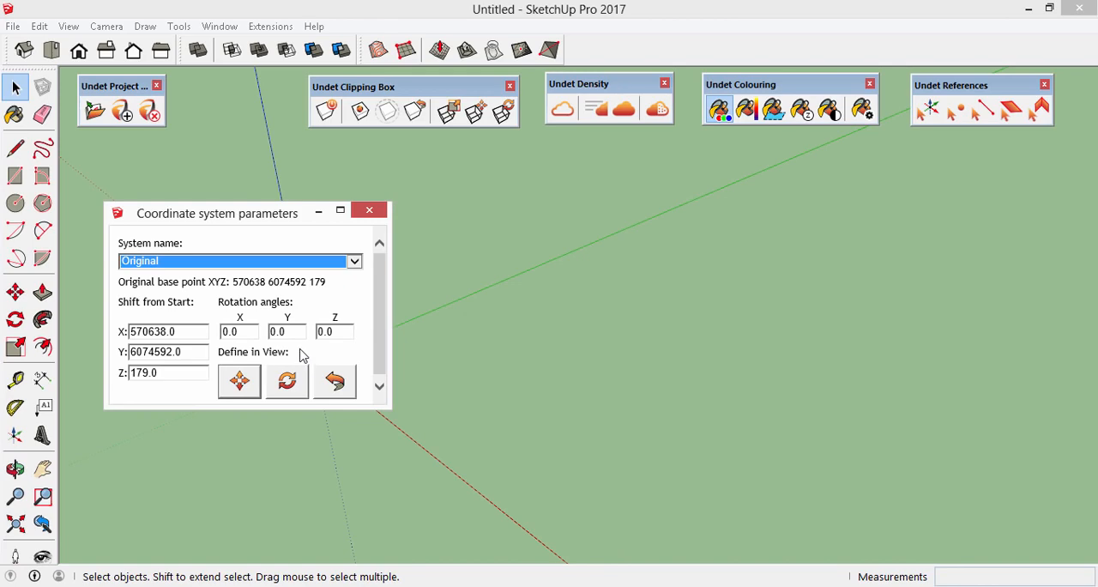
- Set the Original coordinate system's Y shift from Start to 6074600
{"action": "left_click", "coordinate": [16, 523]}
{"action": "middle_click_drag", "start_coordinate": [632, 331], "coordinate": [633, 375]}
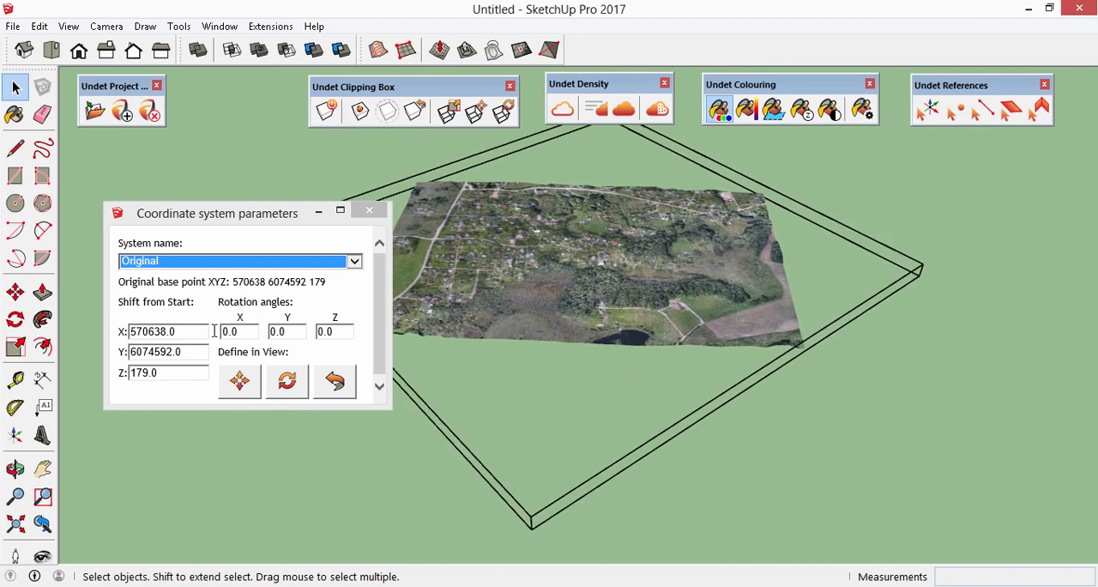
{"action": "left_click", "coordinate": [204, 359]}
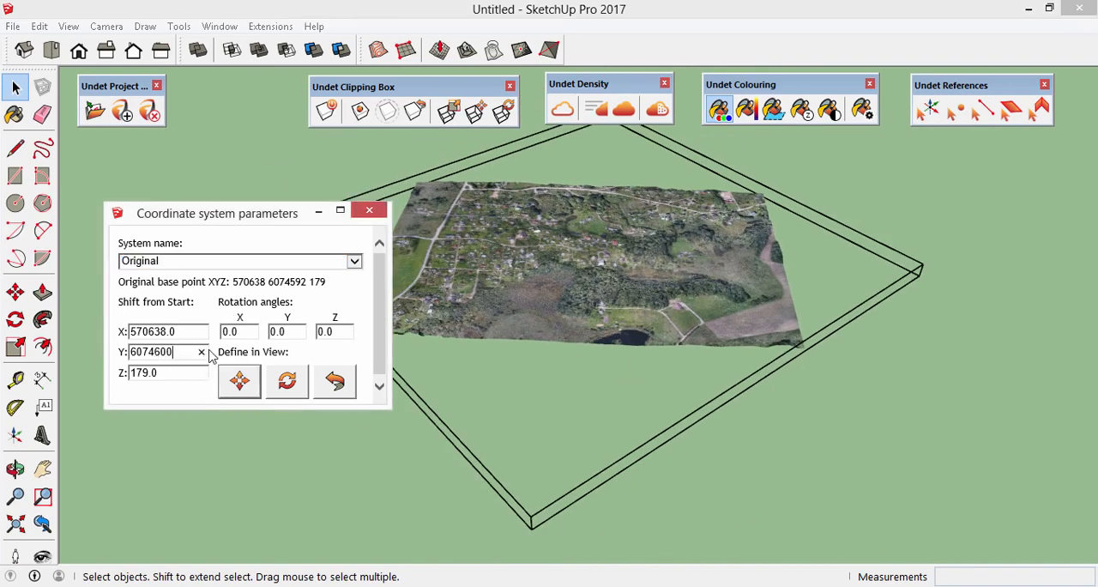
{"action": "key", "text": "Return"}
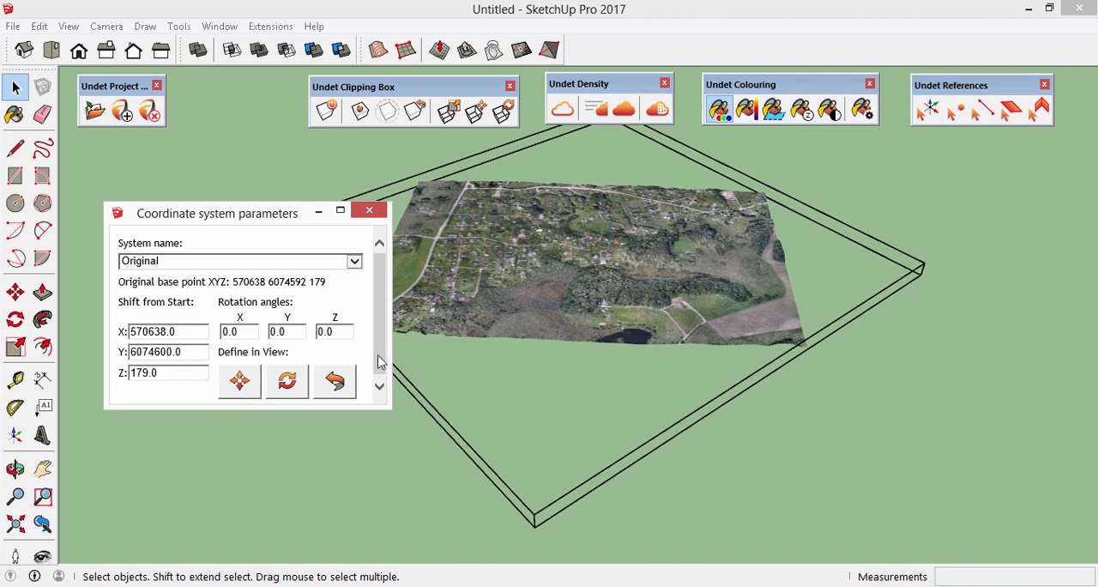
- Move the point cloud about 561 m in the view using the coordinate system's define-in-view move option
{"action": "left_click", "coordinate": [239, 382]}
{"action": "left_click", "coordinate": [563, 247]}
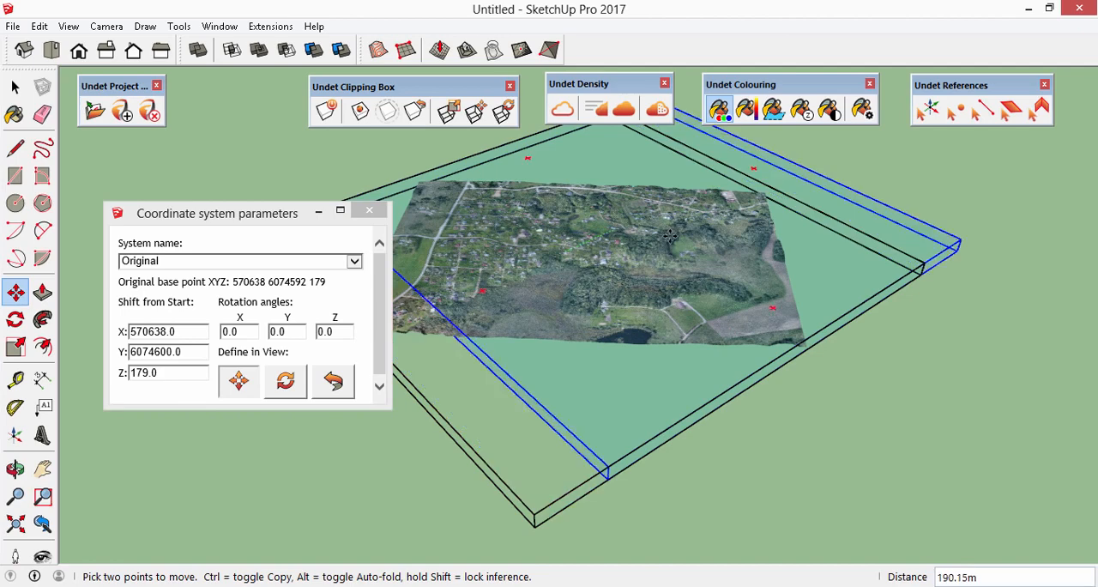
{"action": "left_click", "coordinate": [768, 262]}
- Rotate the point cloud in the view about a point in its middle to a Z angle of about -65.1 degrees
{"action": "left_click", "coordinate": [286, 381]}
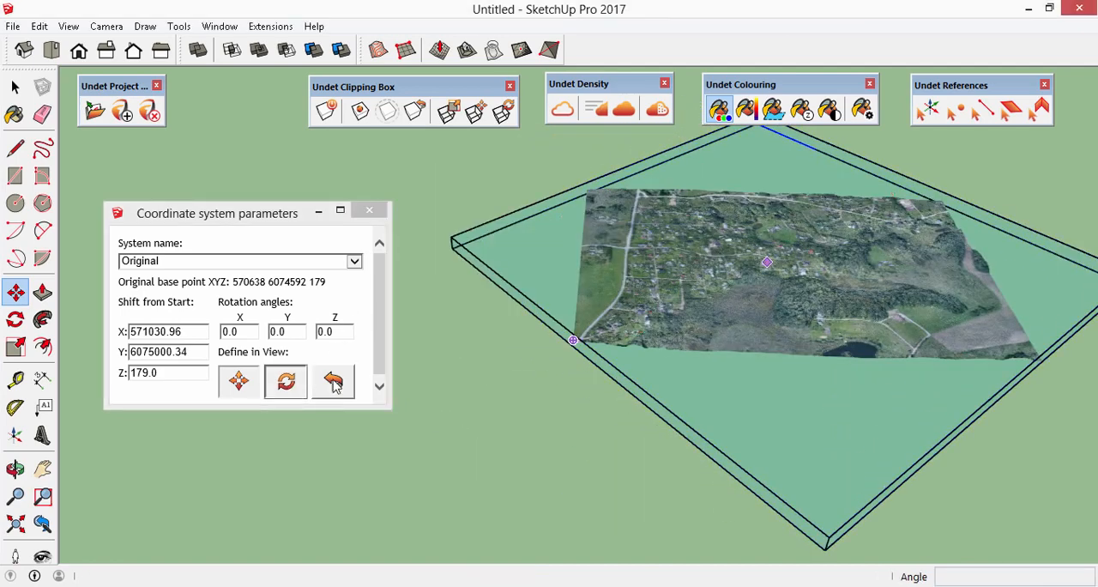
{"action": "left_click", "coordinate": [759, 296]}
{"action": "left_click", "coordinate": [631, 369]}
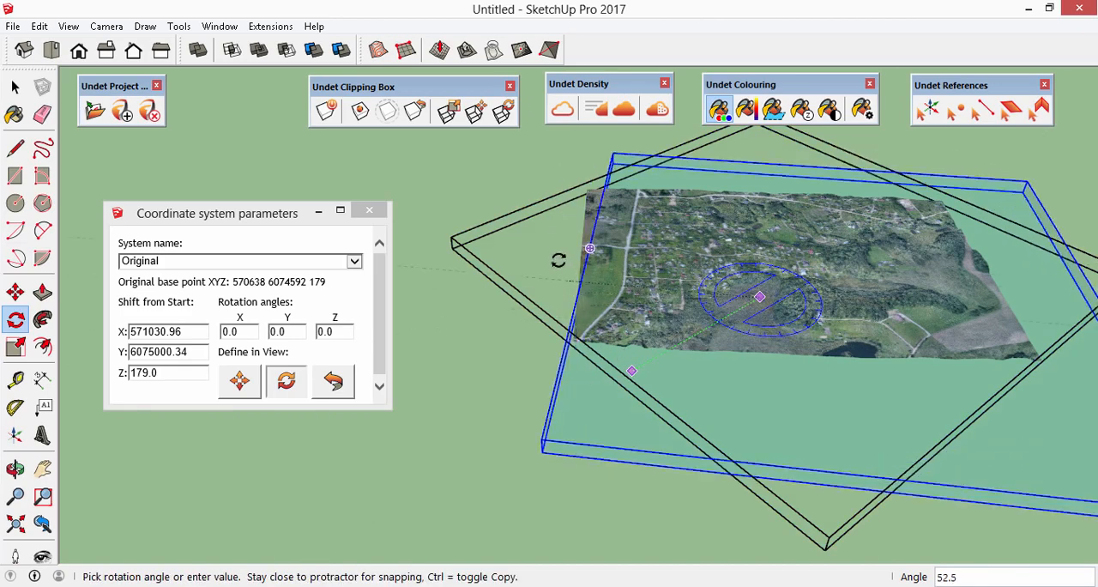
{"action": "left_click", "coordinate": [556, 243]}
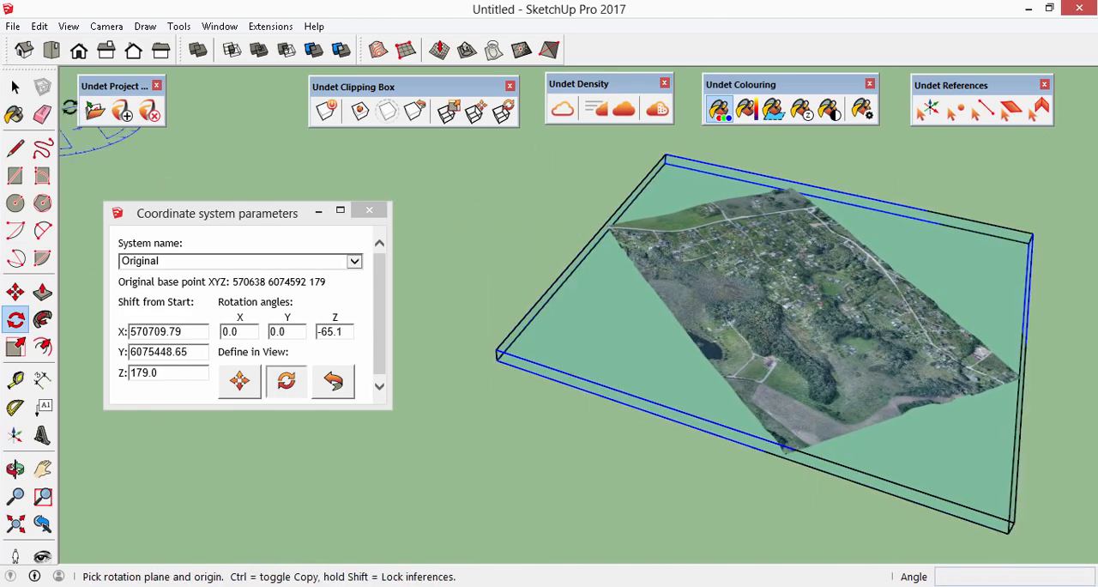
{"action": "left_click", "coordinate": [14, 87]}
- Switch the coordinate system back to Start, moving the SketchUp entities together with the point cloud
{"action": "double_click", "coordinate": [163, 373]}
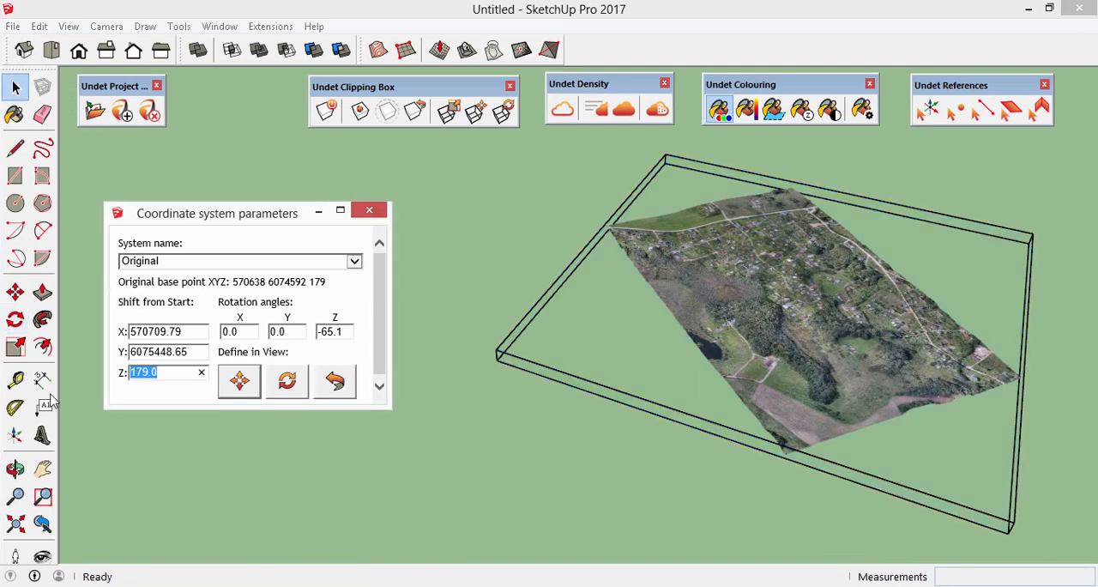
{"action": "left_click", "coordinate": [354, 262]}
{"action": "left_click", "coordinate": [300, 244]}
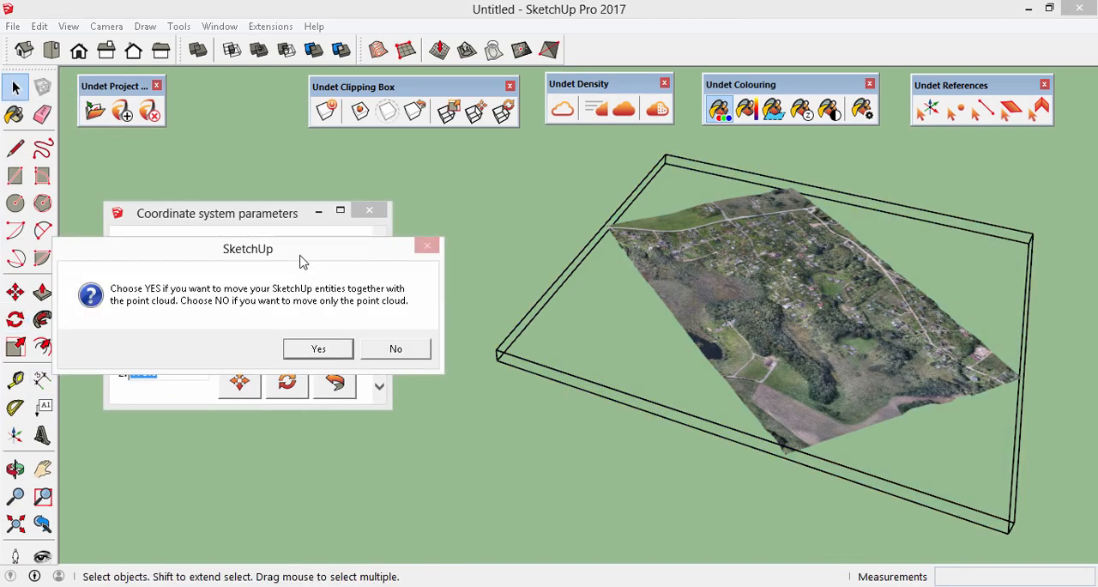
{"action": "left_click", "coordinate": [317, 349]}
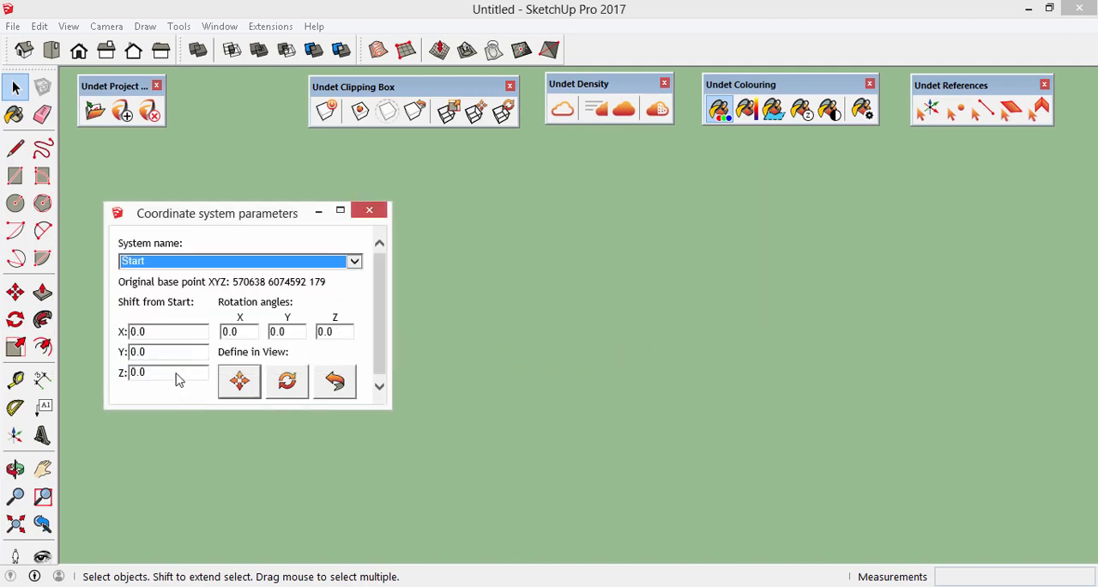
- Set the Start coordinate system's Z shift to 179.0 to raise the point cloud
{"action": "left_click", "coordinate": [14, 524]}
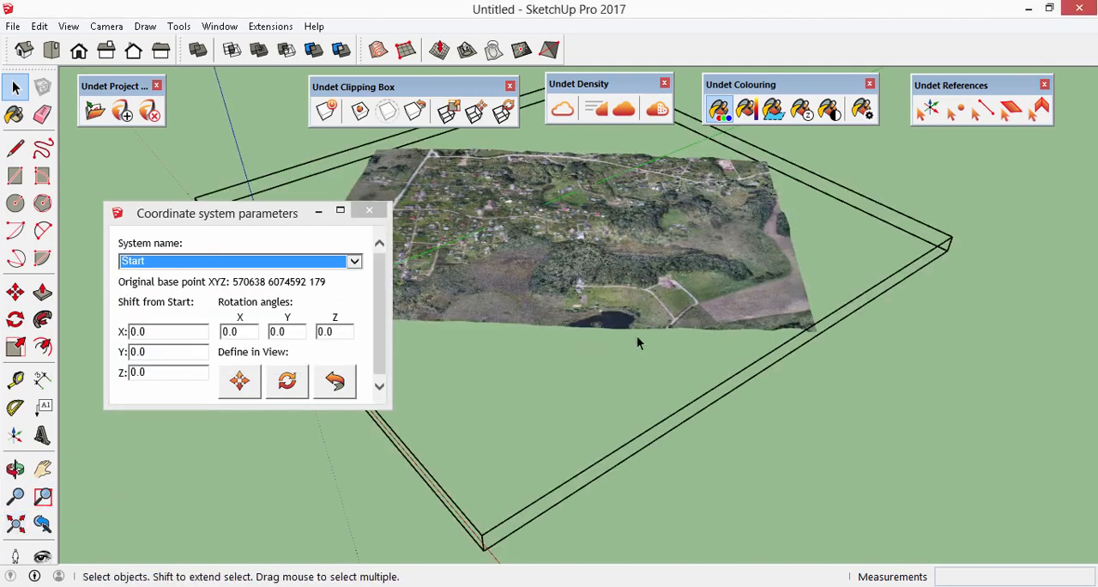
{"action": "scroll", "coordinate": [785, 300], "scroll_direction": "down", "scroll_amount": 4}
{"action": "middle_click_drag", "start_coordinate": [689, 353], "coordinate": [584, 278]}
{"action": "left_click_drag", "start_coordinate": [165, 371], "coordinate": [75, 388]}
{"action": "type", "text": "179.0"}
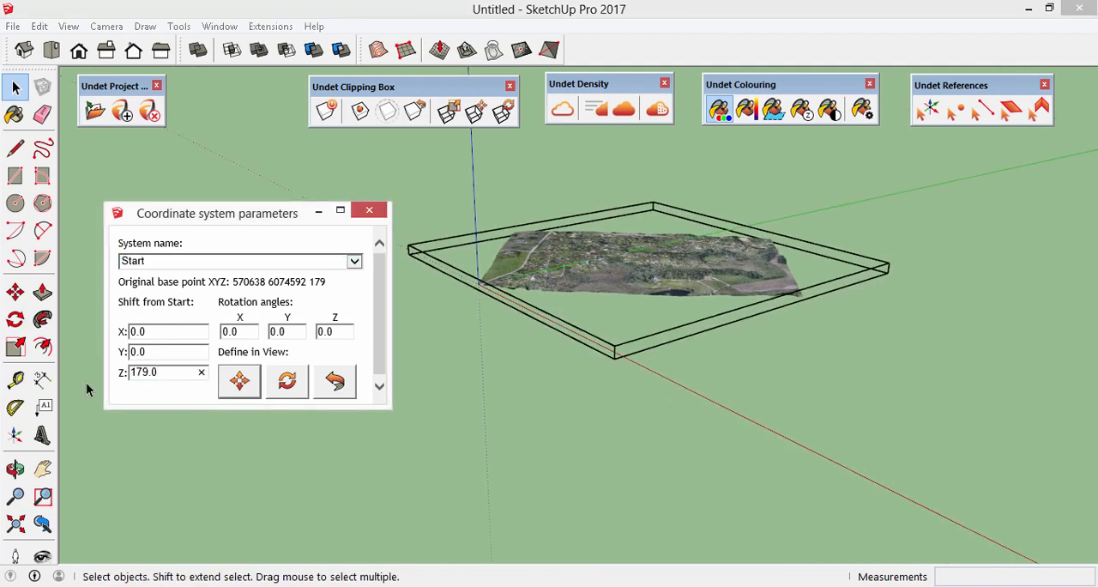
{"action": "key", "text": "Return"}
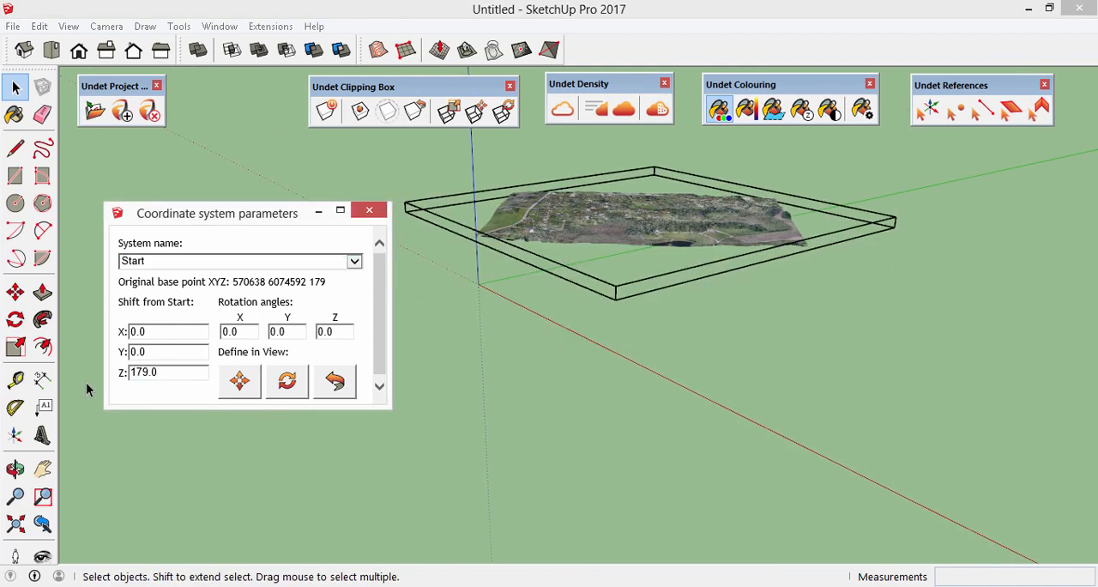
{"action": "middle_click_drag", "start_coordinate": [586, 249], "coordinate": [444, 373]}
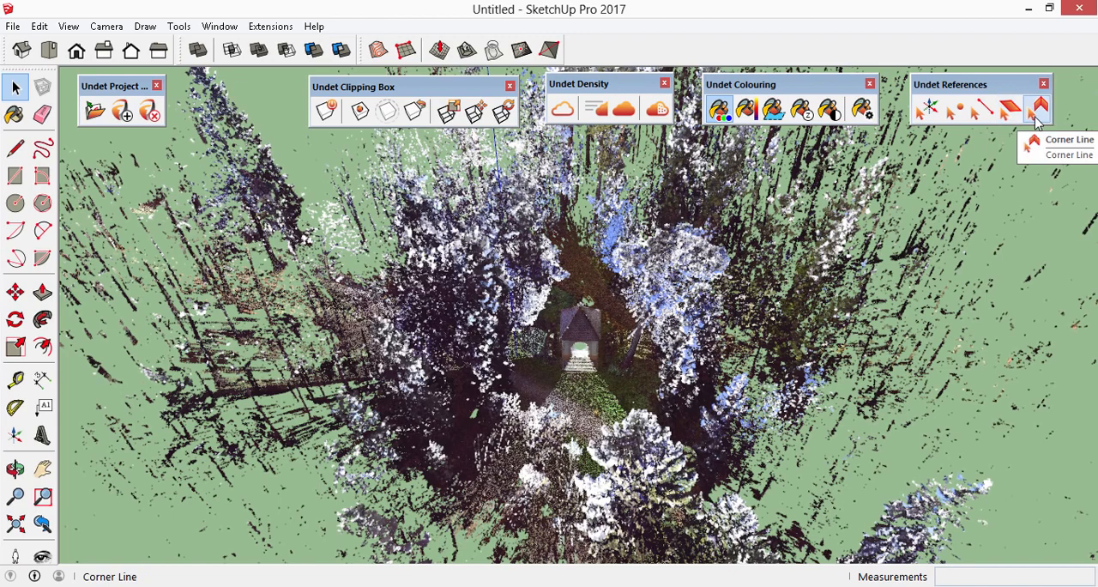
- Open the Automatic Feature Extraction settings for the forest chapel point cloud
{"action": "left_click", "coordinate": [1009, 109]}
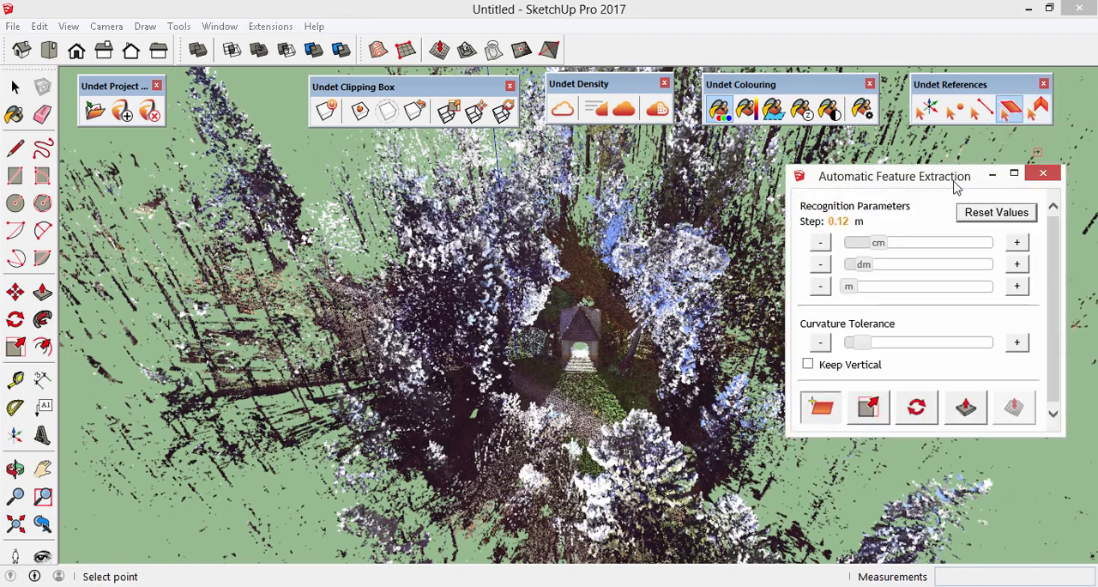
{"action": "left_click_drag", "start_coordinate": [959, 187], "coordinate": [921, 175]}
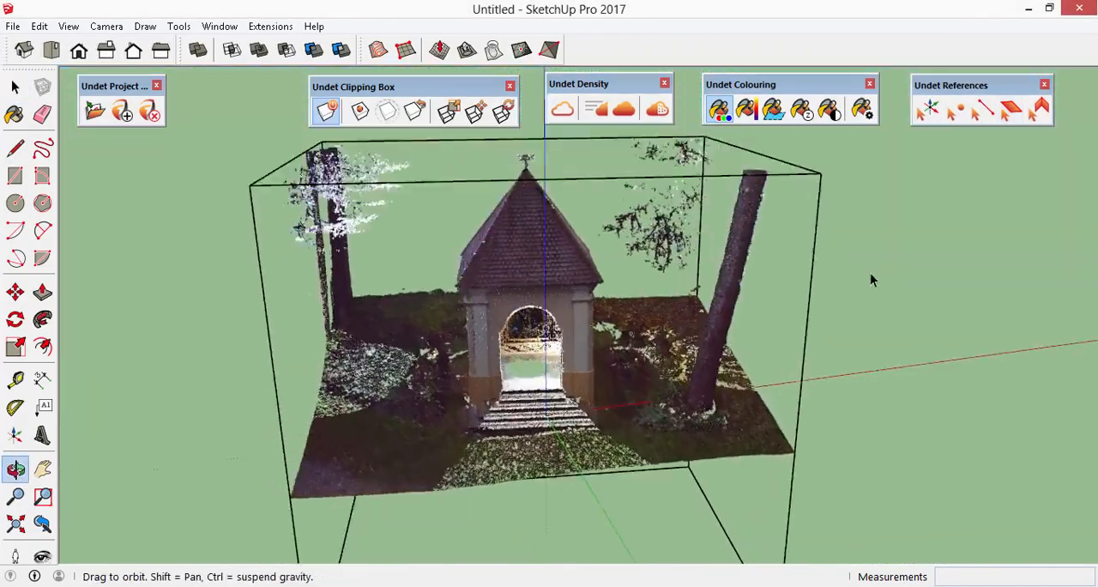
- Resize the clipping box along red to a scale of about 0.38 so it cuts through the chapel
{"action": "left_click_drag", "start_coordinate": [870, 280], "coordinate": [268, 146]}
{"action": "key", "text": "space"}
{"action": "left_click", "coordinate": [448, 111]}
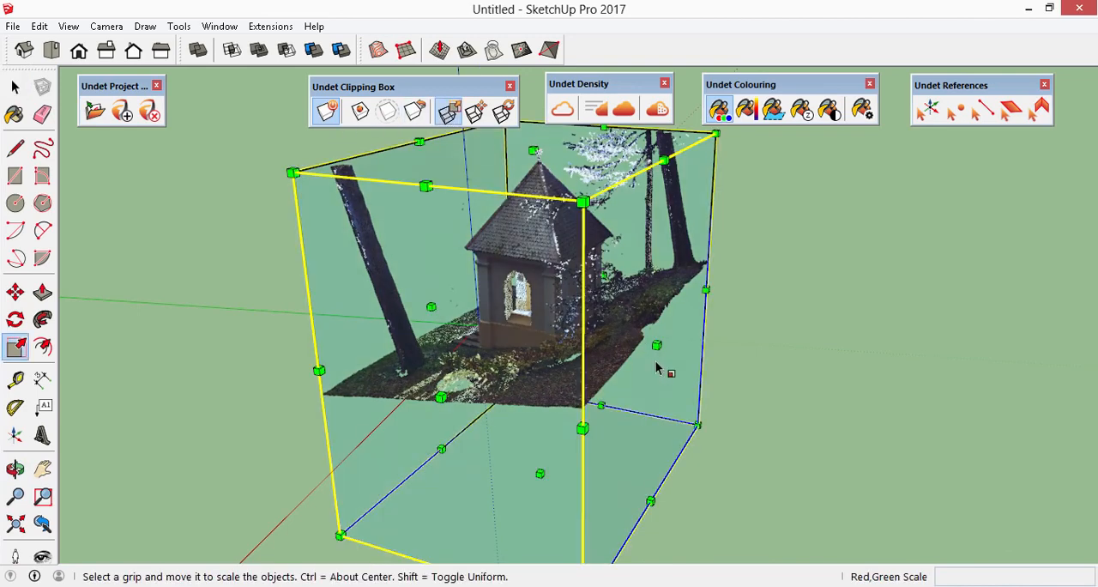
{"action": "left_click_drag", "start_coordinate": [657, 345], "coordinate": [510, 319]}
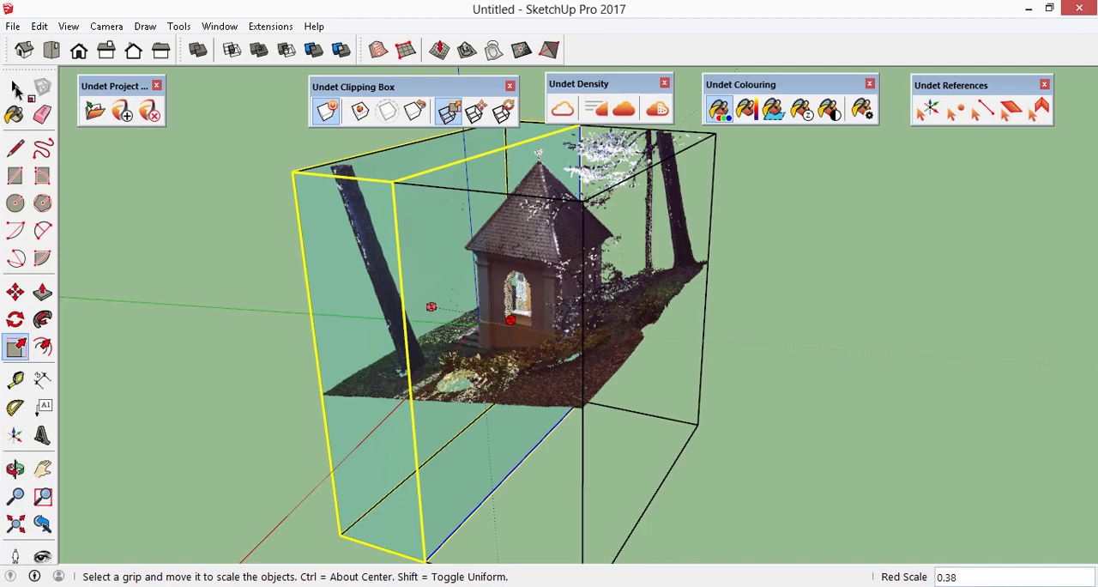
{"action": "left_click", "coordinate": [15, 89]}
{"action": "left_click", "coordinate": [247, 272]}
- Extract a plane from the grey face of the right-hand pilaster on the chapel's front with Feature Extraction
{"action": "middle_click_drag", "start_coordinate": [247, 273], "coordinate": [935, 305]}
{"action": "scroll", "coordinate": [624, 343], "scroll_direction": "up", "scroll_amount": 5}
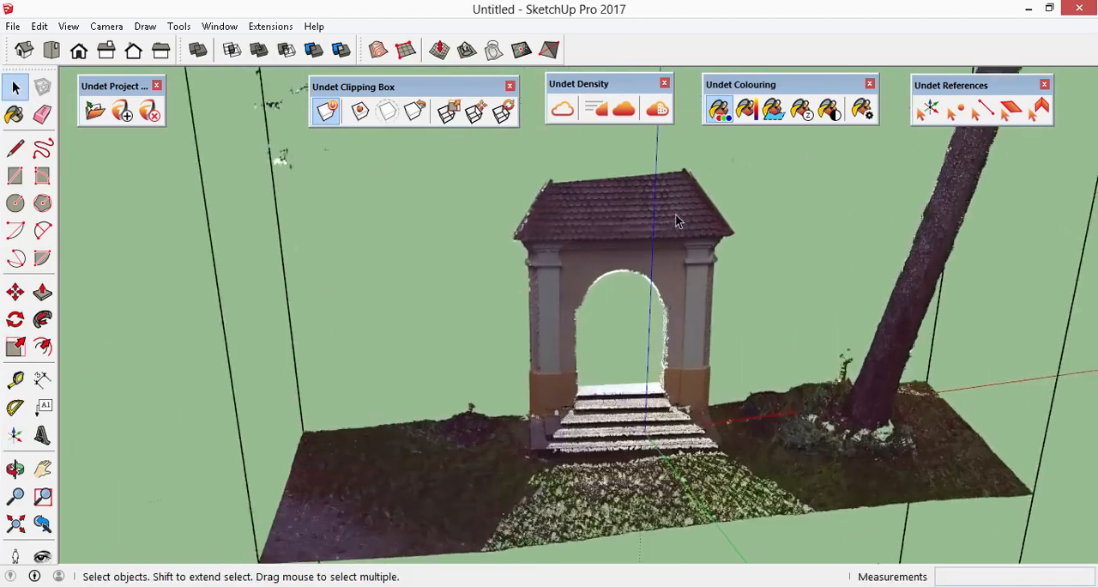
{"action": "scroll", "coordinate": [685, 417], "scroll_direction": "up", "scroll_amount": 2}
{"action": "left_click", "coordinate": [1010, 109]}
{"action": "left_click", "coordinate": [993, 152]}
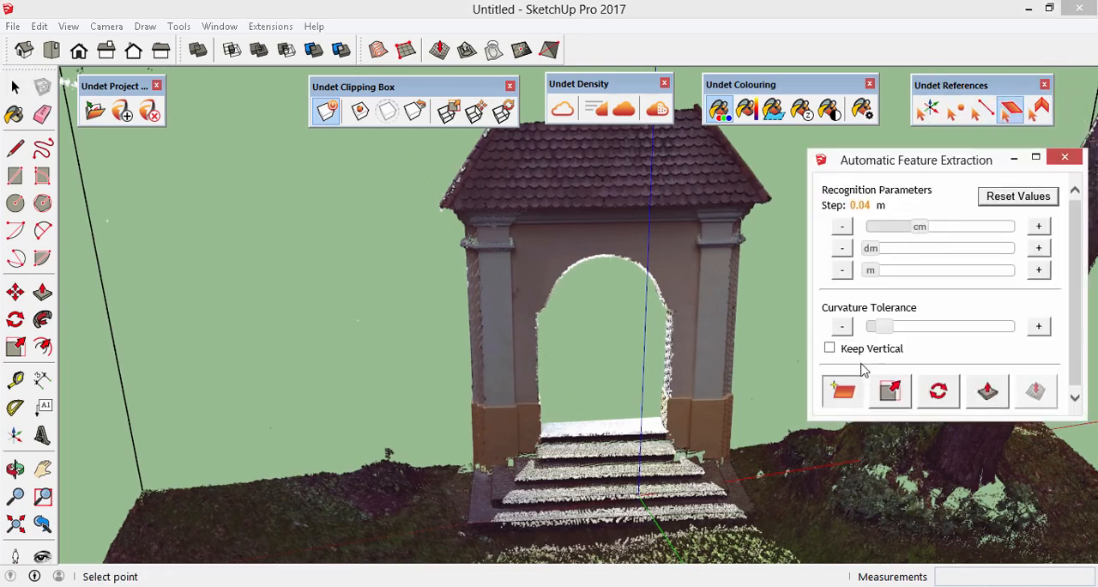
{"action": "left_click", "coordinate": [719, 315]}
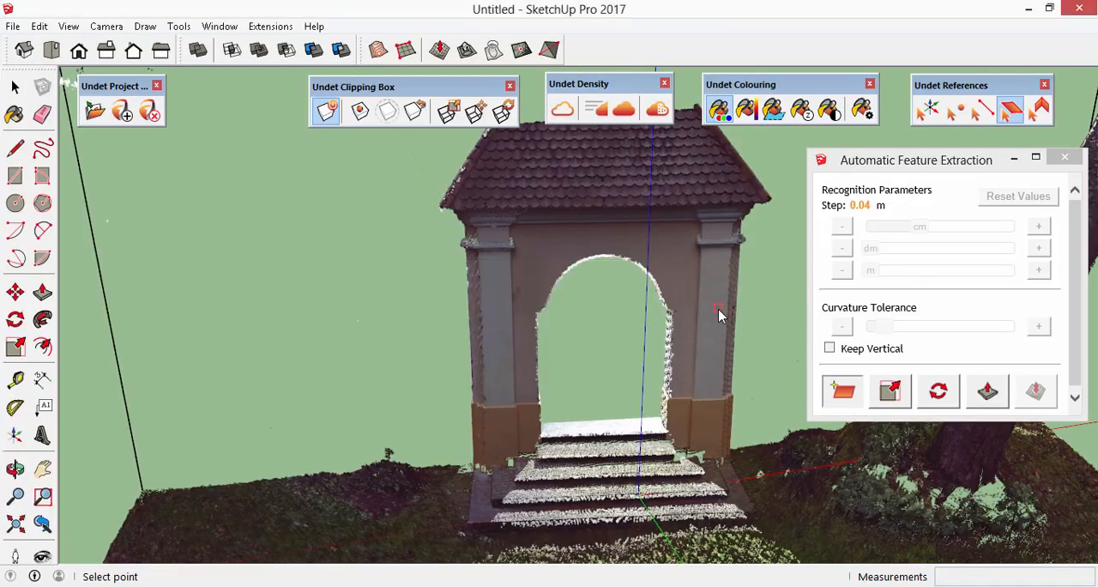
- Scale the extracted plane to fit the edges of the right-hand pilaster's grey face
{"action": "scroll", "coordinate": [719, 316], "scroll_direction": "up", "scroll_amount": 3}
{"action": "scroll", "coordinate": [719, 315], "scroll_direction": "up", "scroll_amount": 2}
{"action": "mouse_move", "coordinate": [755, 356]}
{"action": "middle_mouse_down"}
{"action": "mouse_move", "coordinate": [688, 272]}
{"action": "mouse_move", "coordinate": [544, 270]}
{"action": "mouse_move", "coordinate": [398, 359]}
{"action": "mouse_move", "coordinate": [286, 317]}
{"action": "mouse_move", "coordinate": [228, 258]}
{"action": "mouse_move", "coordinate": [413, 368]}
{"action": "mouse_move", "coordinate": [574, 441]}
{"action": "mouse_move", "coordinate": [691, 266]}
{"action": "middle_mouse_up"}
{"action": "left_click_drag", "start_coordinate": [684, 273], "coordinate": [689, 221]}
{"action": "mouse_move", "coordinate": [674, 360]}
{"action": "middle_mouse_down"}
{"action": "mouse_move", "coordinate": [584, 392]}
{"action": "mouse_move", "coordinate": [767, 368]}
{"action": "mouse_move", "coordinate": [817, 387]}
{"action": "middle_mouse_up"}
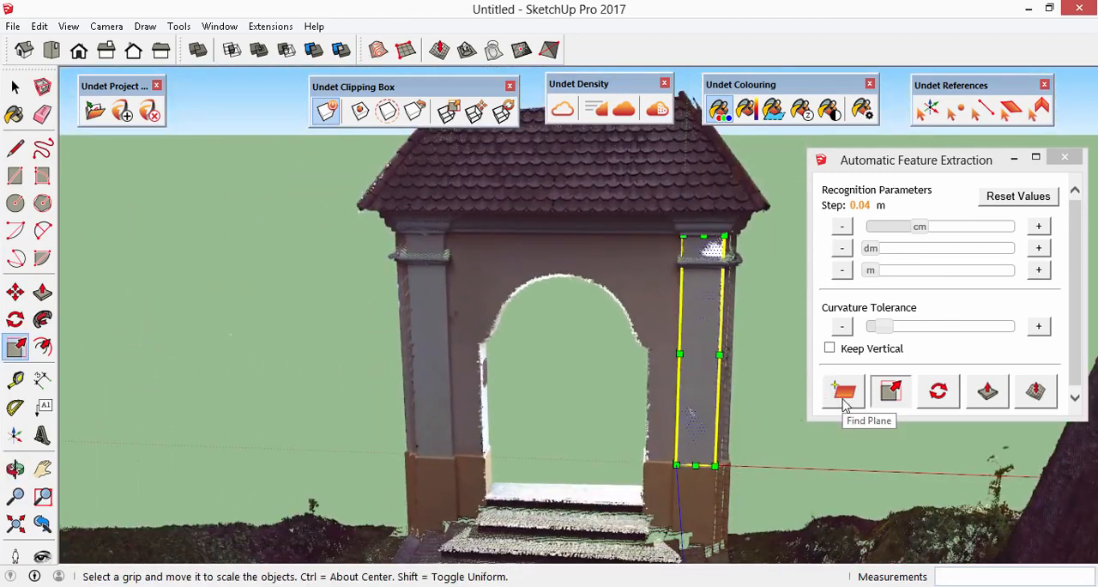
- Extract a second plane on the brown base below the right-hand pilaster and scale it to the base's edges
{"action": "left_click", "coordinate": [841, 394]}
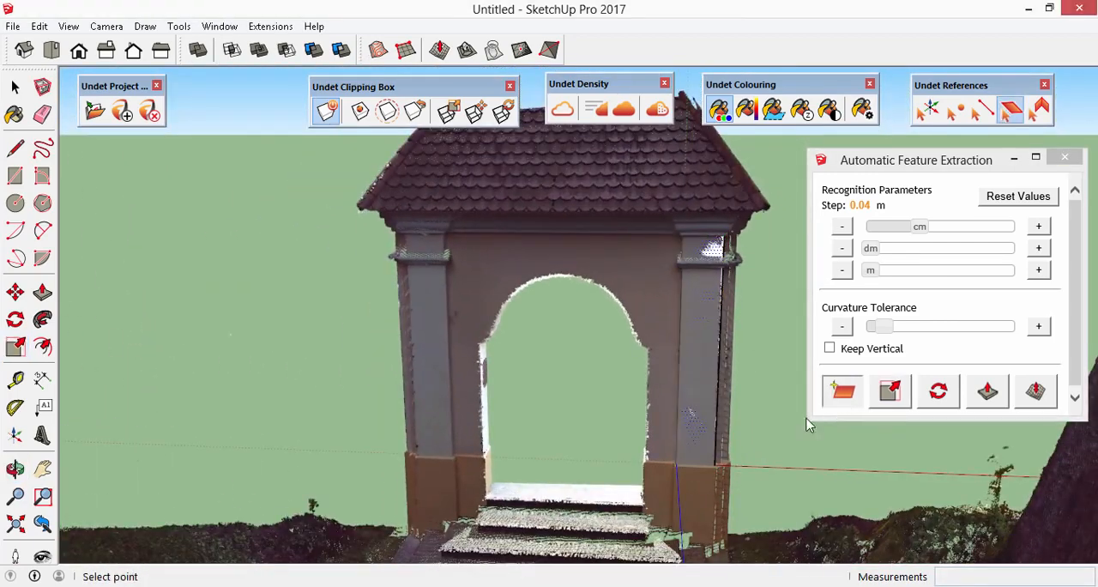
{"action": "left_click", "coordinate": [695, 519]}
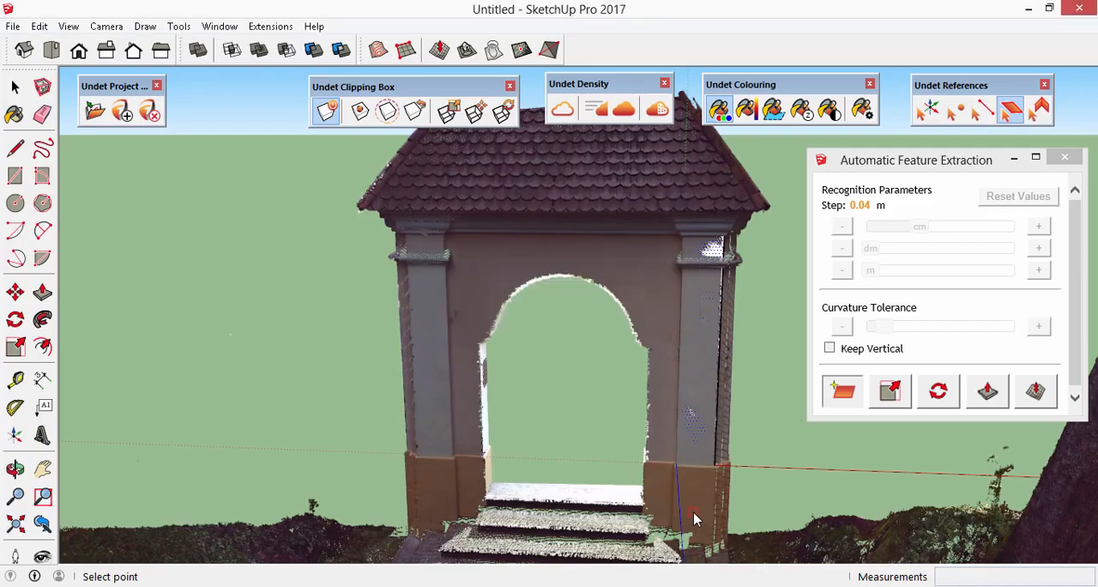
{"action": "scroll", "coordinate": [693, 506], "scroll_direction": "up", "scroll_amount": 4}
{"action": "middle_click_drag", "start_coordinate": [691, 487], "coordinate": [746, 530]}
{"action": "left_click_drag", "start_coordinate": [746, 530], "coordinate": [735, 523]}
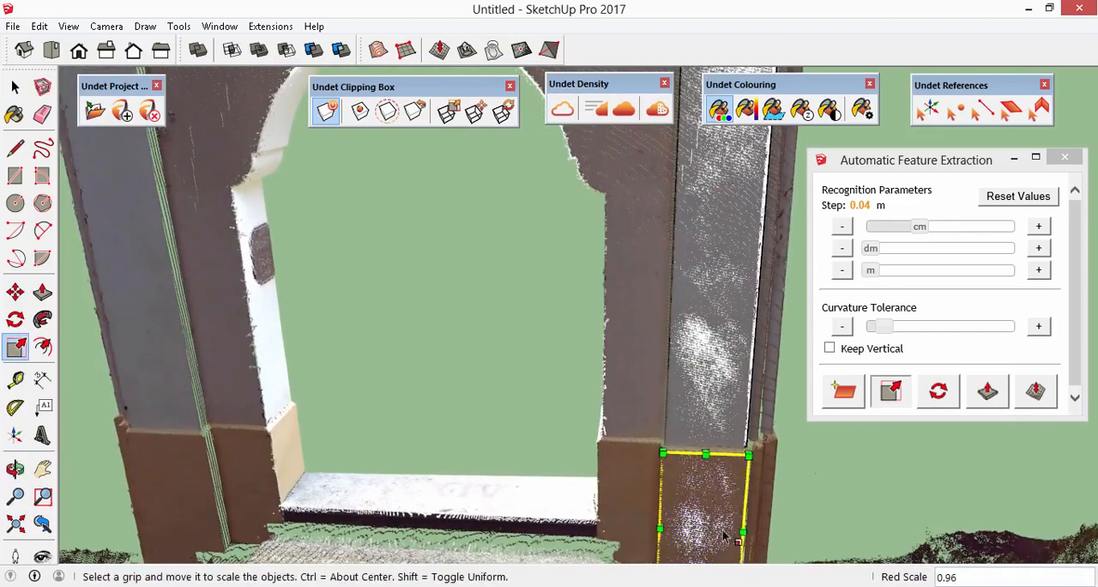
{"action": "scroll", "coordinate": [725, 519], "scroll_direction": "up", "scroll_amount": 3}
{"action": "scroll", "coordinate": [768, 447], "scroll_direction": "down", "scroll_amount": 7}
- Extract a plane from the grey face of the left-hand pilaster on the chapel's front
{"action": "middle_click_drag", "start_coordinate": [635, 464], "coordinate": [719, 508]}
{"action": "left_click", "coordinate": [854, 392]}
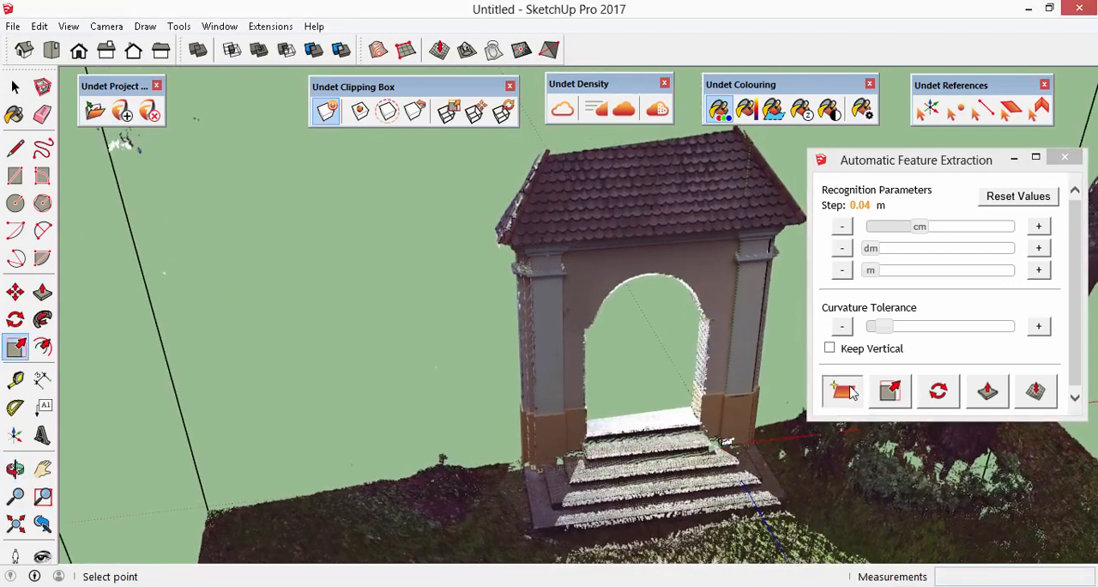
{"action": "left_click", "coordinate": [551, 338]}
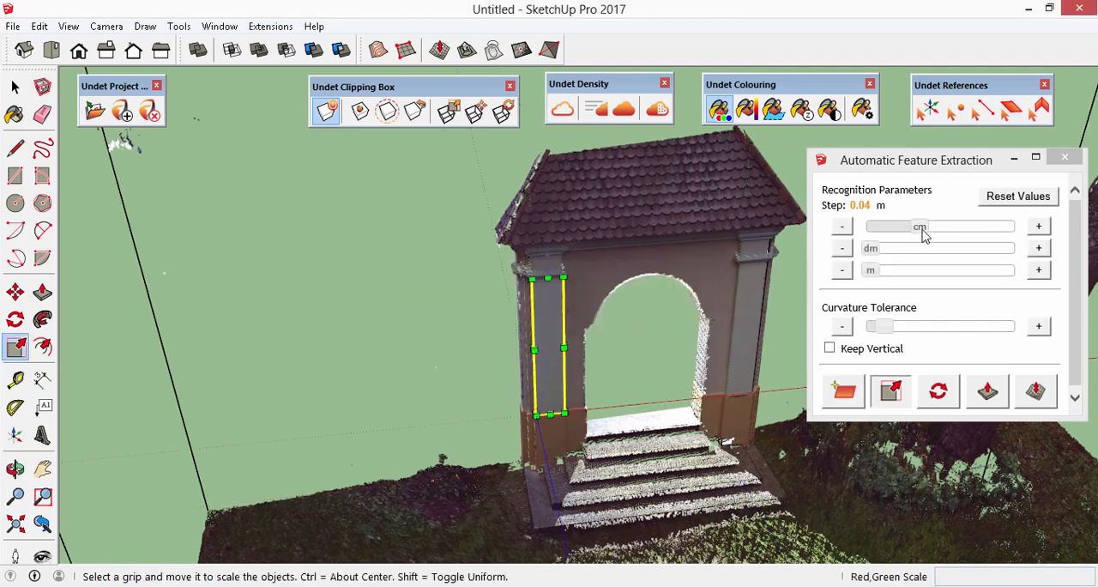
- Try a 0.34 m recognition step and Keep Vertical on the left-hand pilaster's plane, and reset the recognition values
{"action": "left_click_drag", "start_coordinate": [868, 253], "coordinate": [914, 255]}
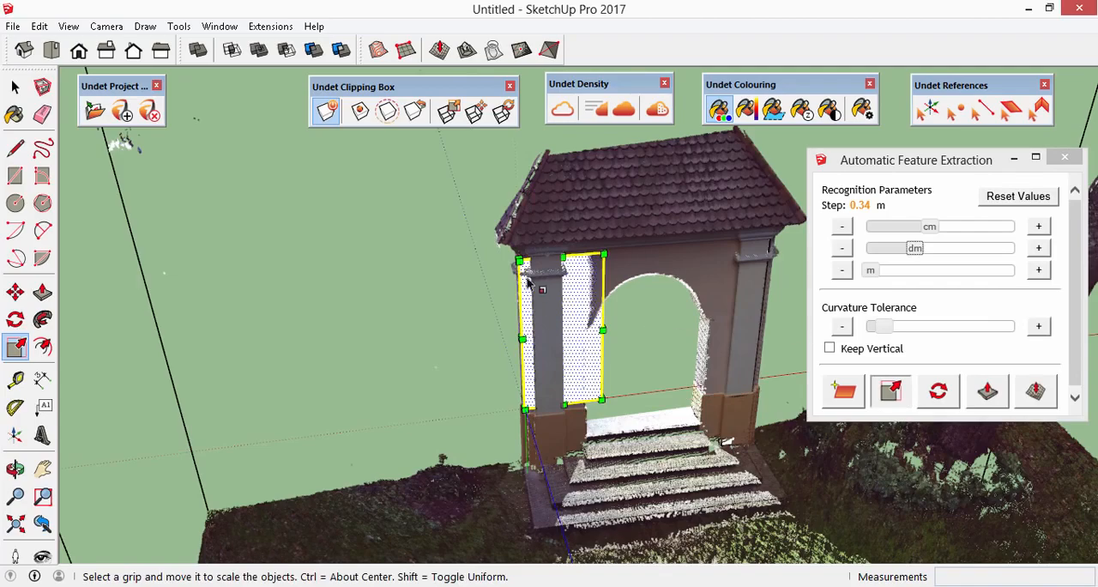
{"action": "scroll", "coordinate": [549, 300], "scroll_direction": "up", "scroll_amount": 5}
{"action": "middle_click_drag", "start_coordinate": [559, 308], "coordinate": [677, 373]}
{"action": "key", "text": "s"}
{"action": "mouse_move", "coordinate": [673, 371]}
{"action": "left_mouse_down"}
{"action": "mouse_move", "coordinate": [623, 375]}
{"action": "mouse_move", "coordinate": [680, 367]}
{"action": "left_mouse_up"}
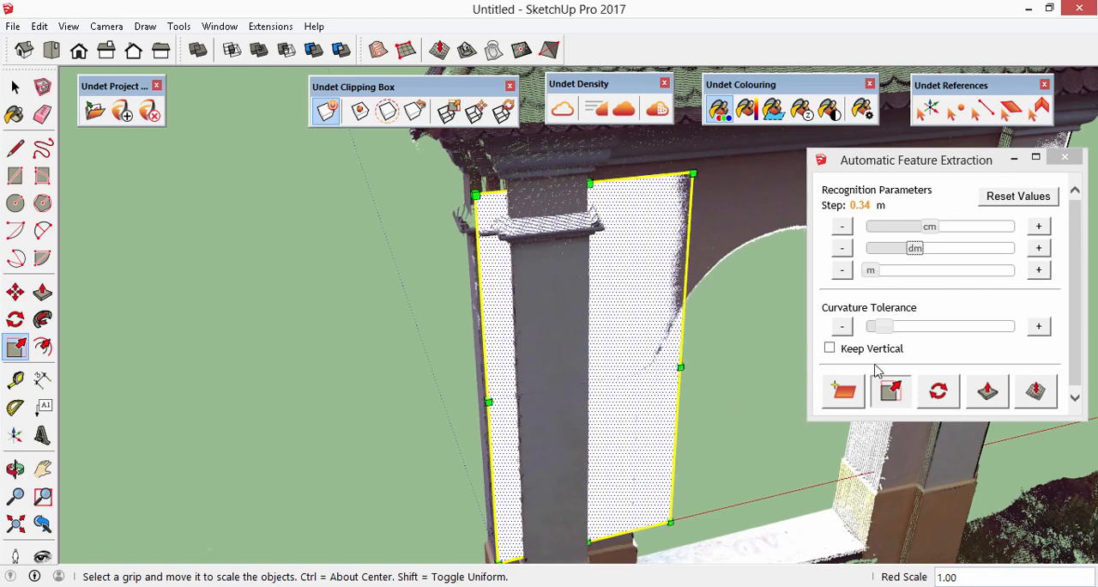
{"action": "left_click", "coordinate": [830, 348]}
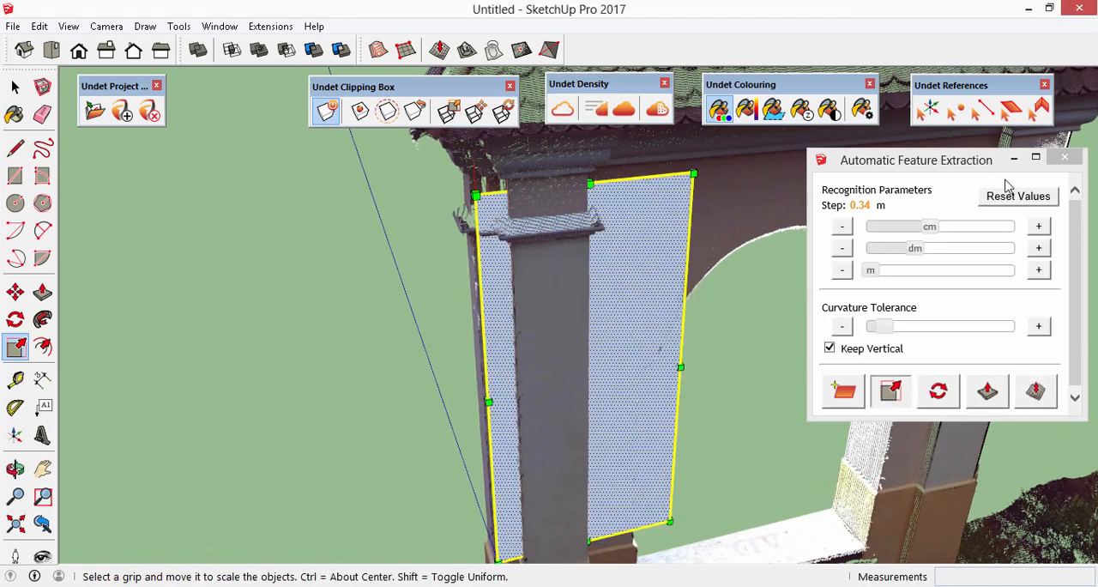
{"action": "left_click", "coordinate": [1018, 196]}
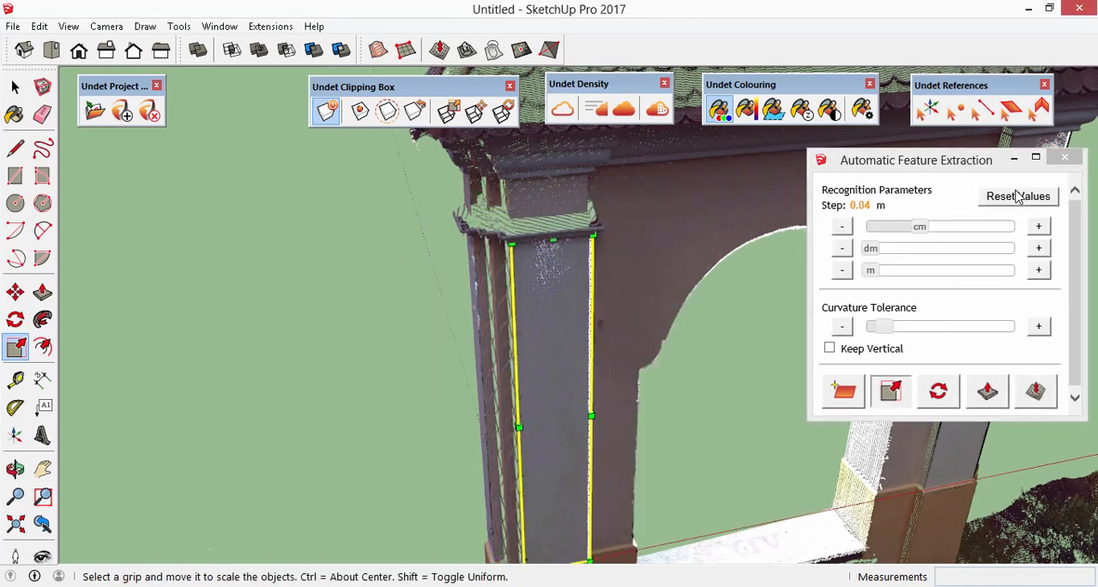
- Extract a plane from the front slope of the chapel's tiled roof
{"action": "scroll", "coordinate": [460, 282], "scroll_direction": "down", "scroll_amount": 8}
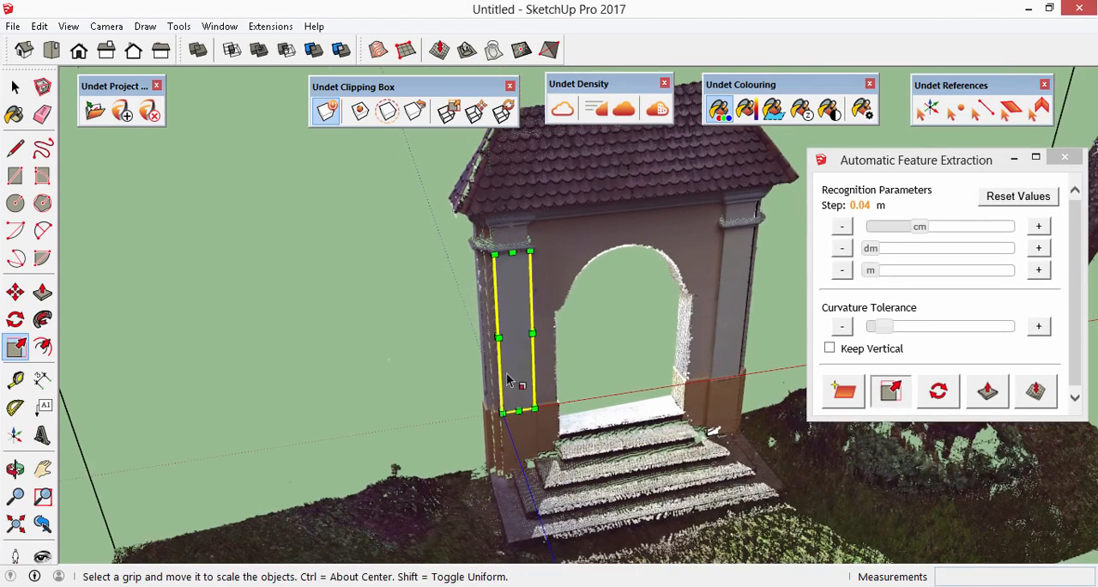
{"action": "left_click", "coordinate": [849, 393]}
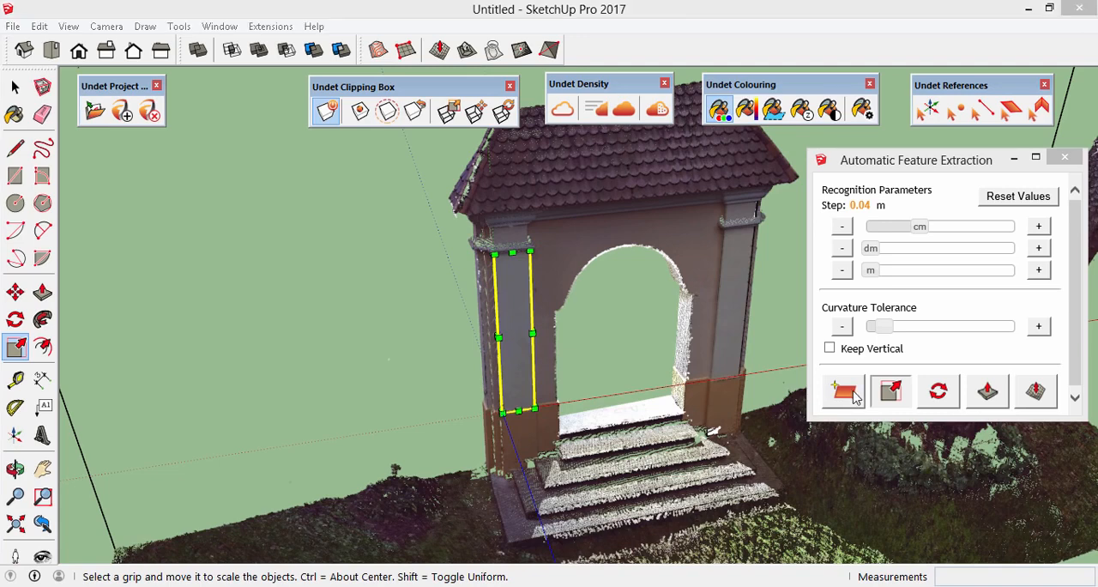
{"action": "left_click", "coordinate": [649, 159]}
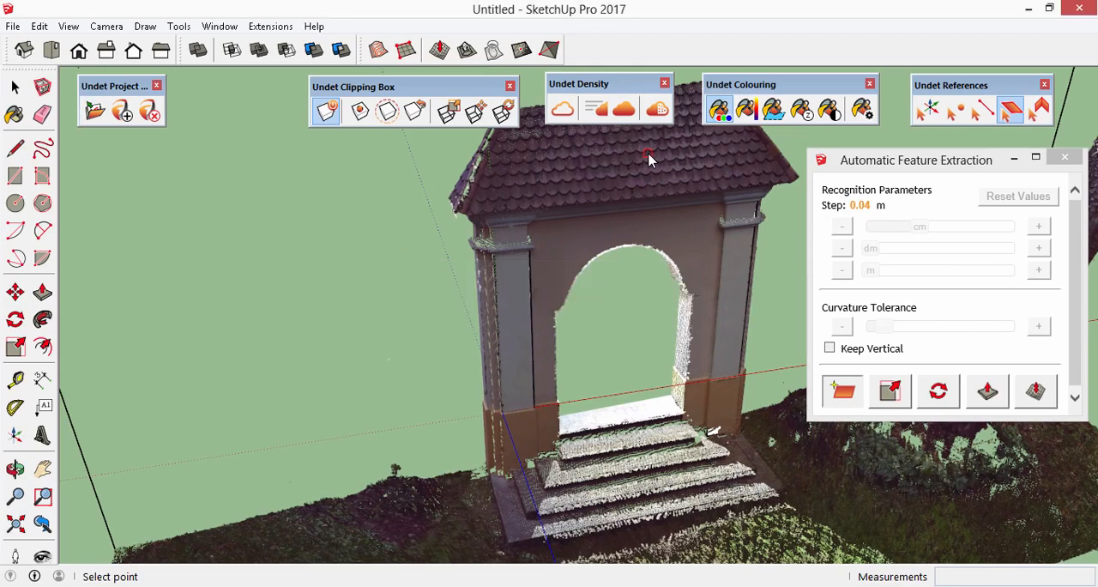
{"action": "scroll", "coordinate": [563, 416], "scroll_direction": "down", "scroll_amount": 3}
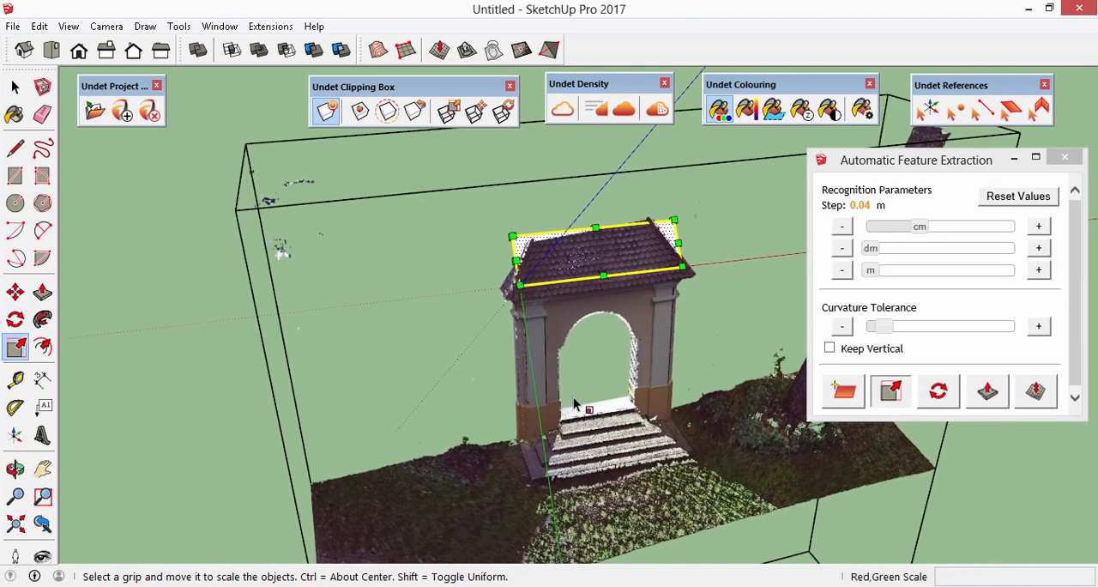
{"action": "scroll", "coordinate": [574, 259], "scroll_direction": "up", "scroll_amount": 5}
{"action": "right_click", "coordinate": [574, 259]}
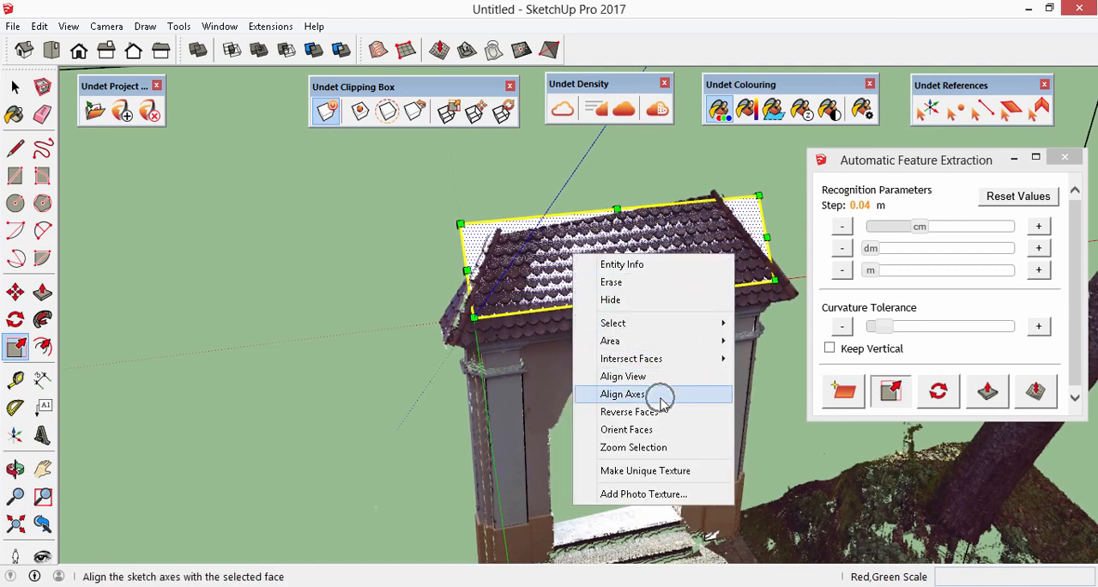
{"action": "left_click", "coordinate": [379, 343]}
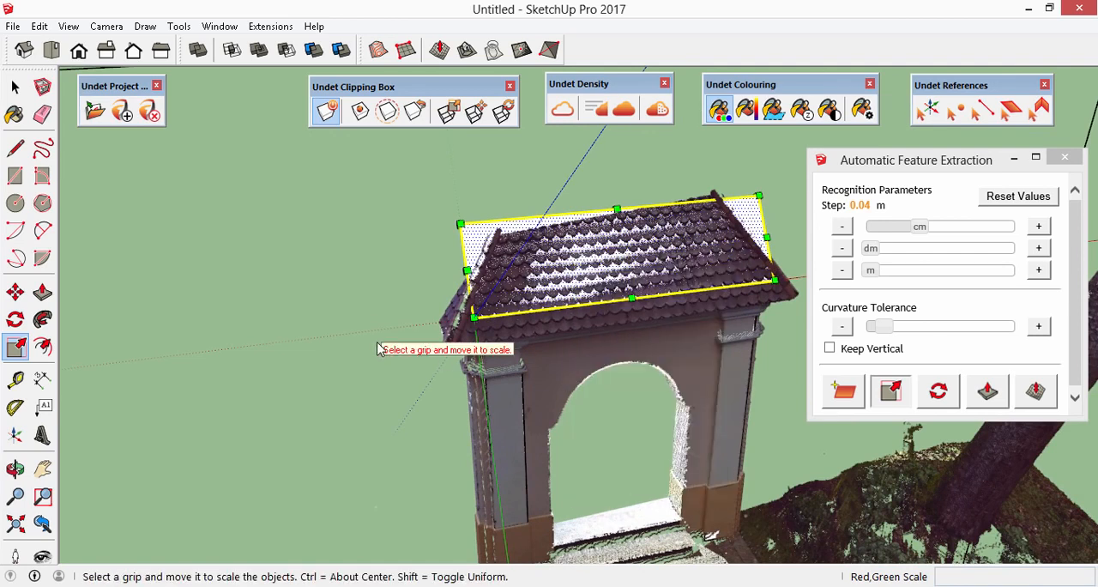
- Extract a plane from the tread of the second-lowest stair in front of the chapel
{"action": "left_click", "coordinate": [845, 397]}
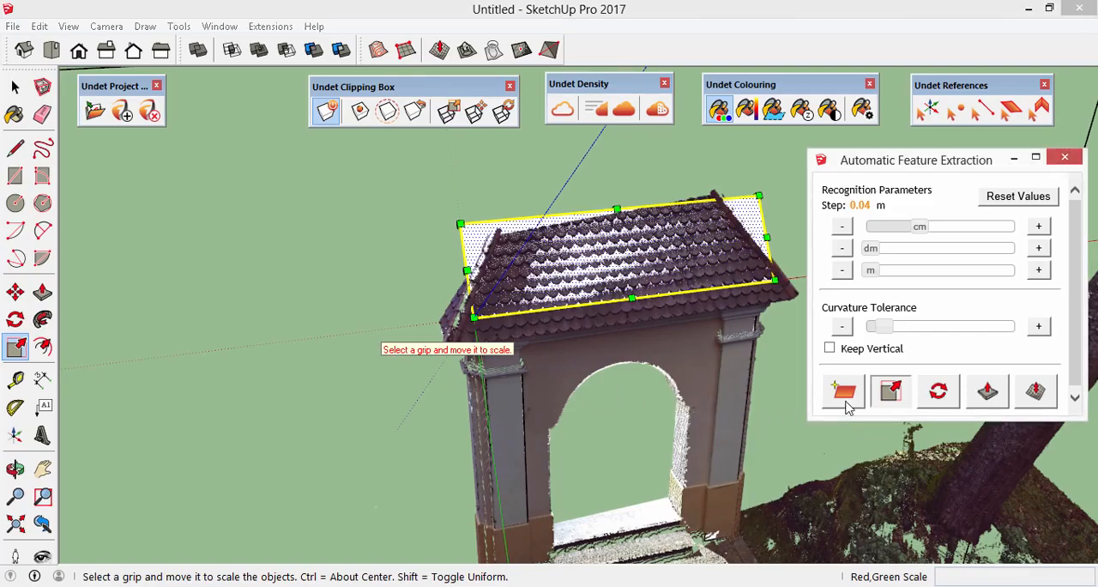
{"action": "scroll", "coordinate": [645, 369], "scroll_direction": "up", "scroll_amount": 10}
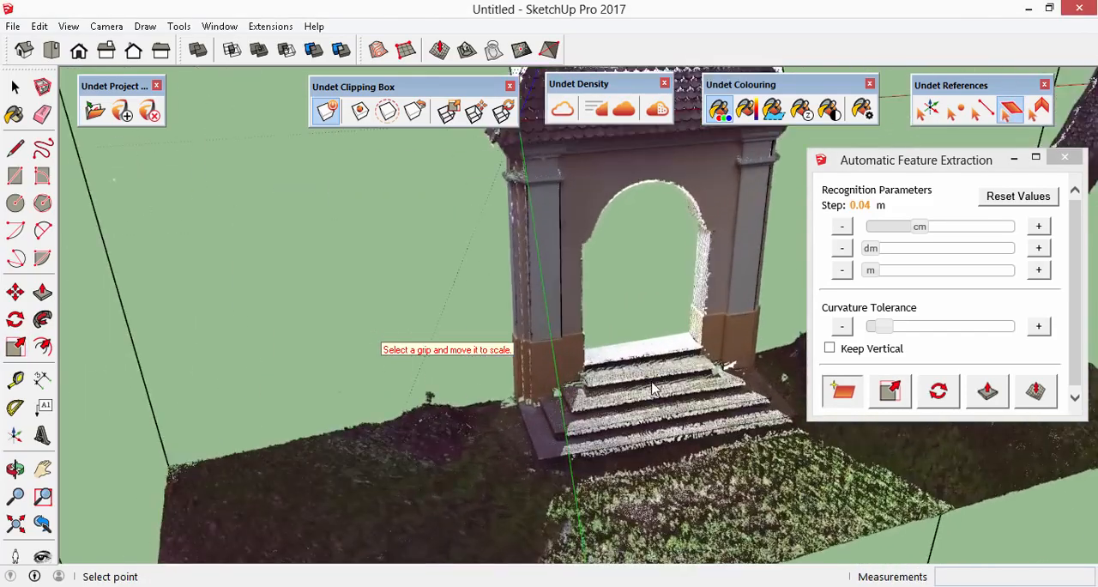
{"action": "scroll", "coordinate": [700, 465], "scroll_direction": "up", "scroll_amount": 3}
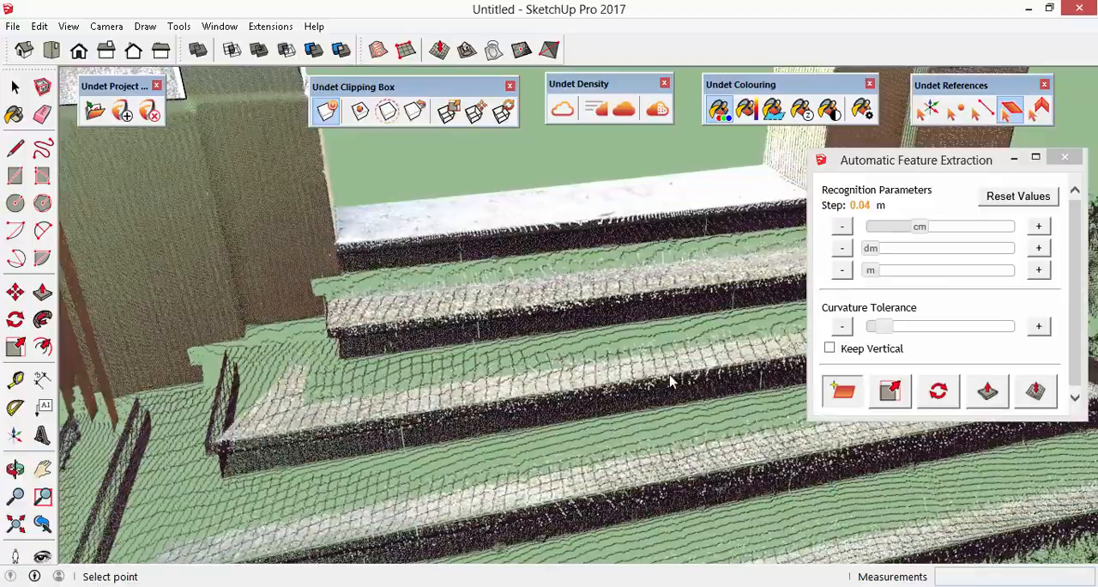
{"action": "middle_click_drag", "start_coordinate": [726, 459], "coordinate": [369, 412]}
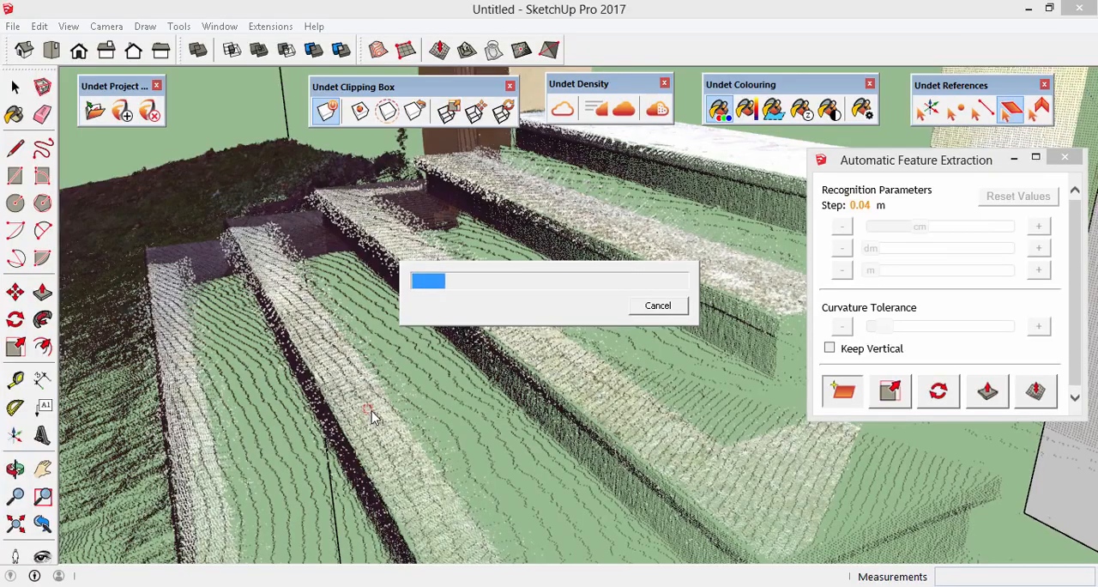
{"action": "left_click", "coordinate": [371, 411]}
- Switch to the top view and lengthen the stair tread's plane along red to a scale of about 2.37
{"action": "middle_click_drag", "start_coordinate": [372, 411], "coordinate": [648, 358]}
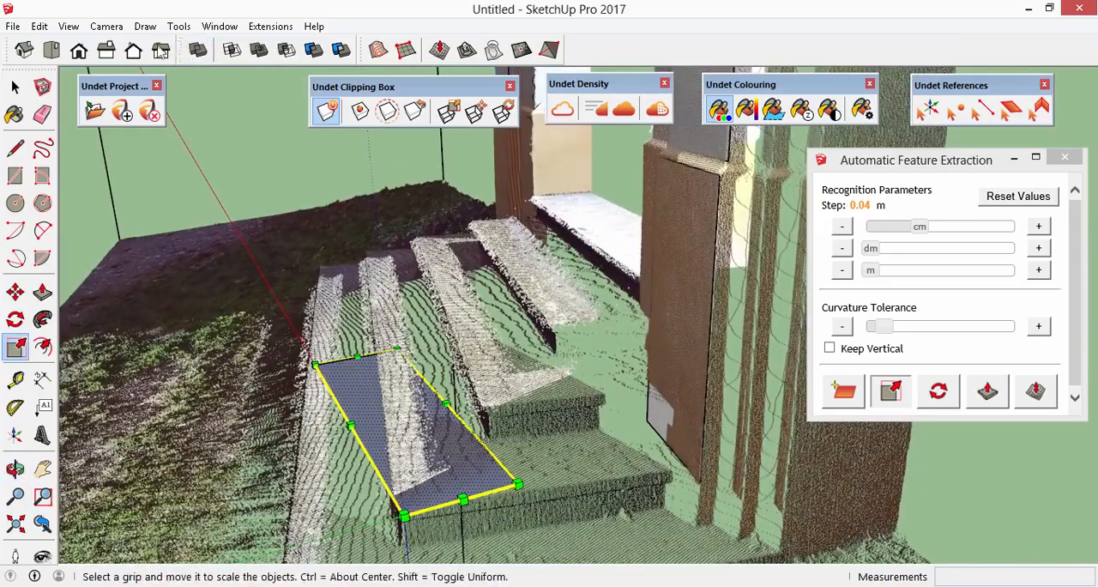
{"action": "left_click", "coordinate": [51, 50]}
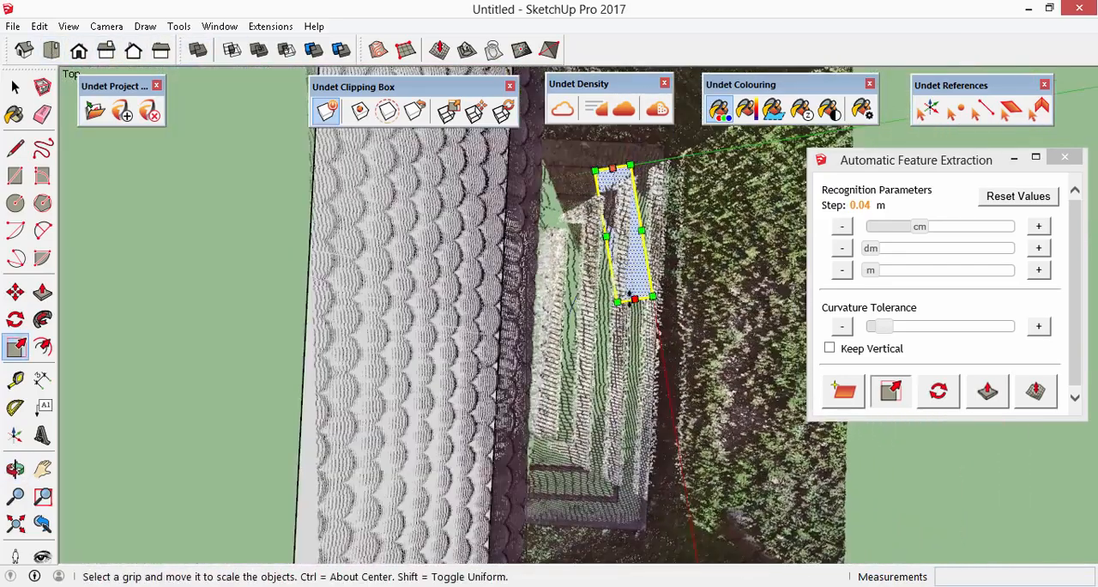
{"action": "left_click_drag", "start_coordinate": [628, 296], "coordinate": [845, 470]}
- Rotate the stair tread's plane about its corners until it runs parallel to the scanned stair edges
{"action": "left_click", "coordinate": [938, 392]}
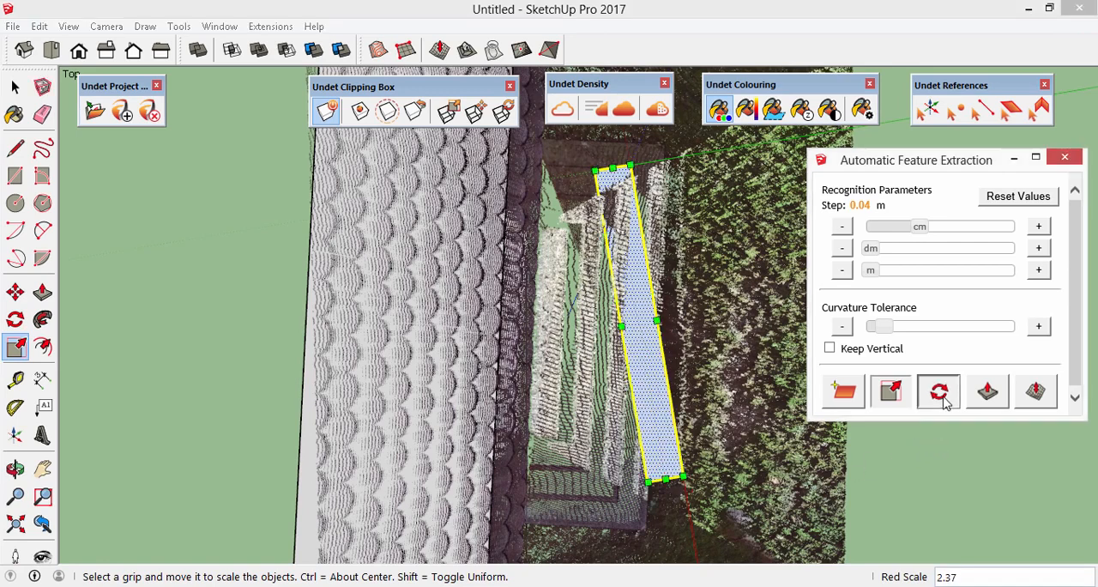
{"action": "left_click", "coordinate": [682, 475]}
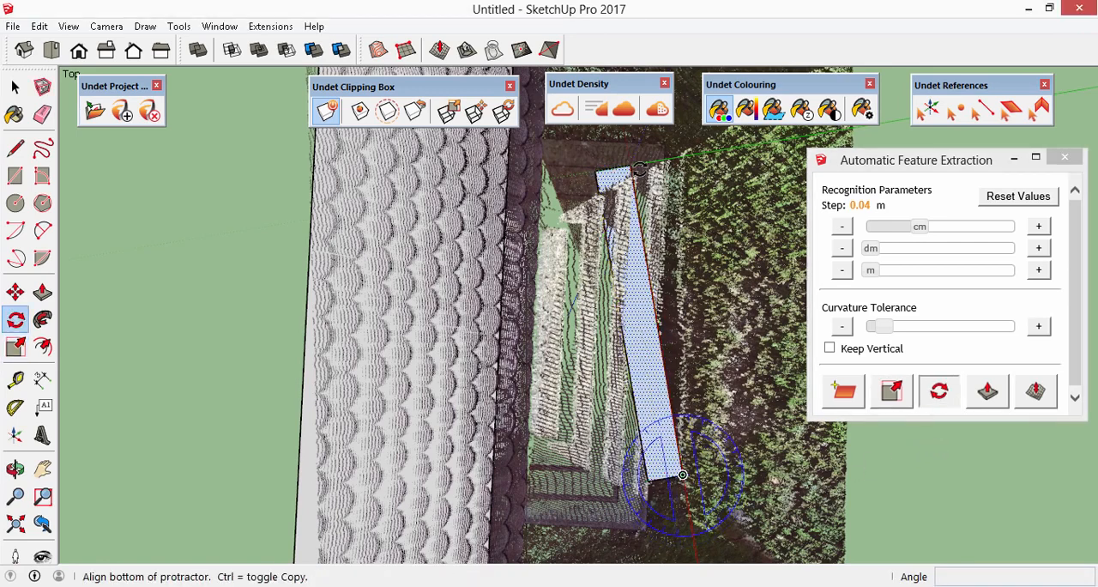
{"action": "left_click", "coordinate": [630, 167]}
{"action": "left_click", "coordinate": [649, 163]}
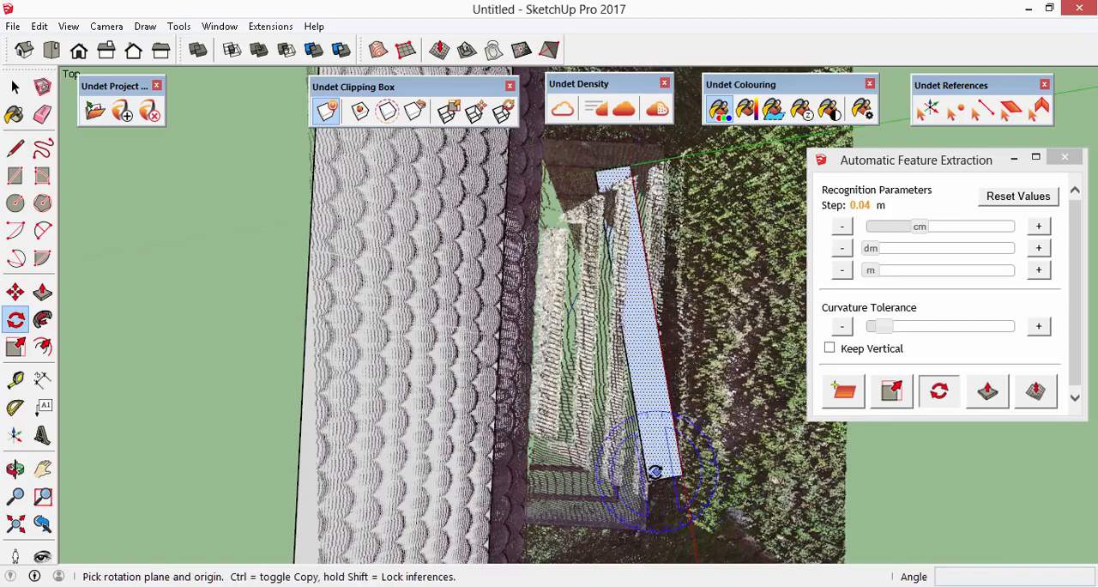
{"action": "left_click", "coordinate": [646, 481]}
{"action": "left_click", "coordinate": [615, 168]}
{"action": "left_click", "coordinate": [601, 231]}
{"action": "left_click", "coordinate": [597, 171]}
{"action": "left_click", "coordinate": [647, 481]}
{"action": "scroll", "coordinate": [581, 500], "scroll_direction": "up", "scroll_amount": 2}
{"action": "scroll", "coordinate": [581, 500], "scroll_direction": "up", "scroll_amount": 4}
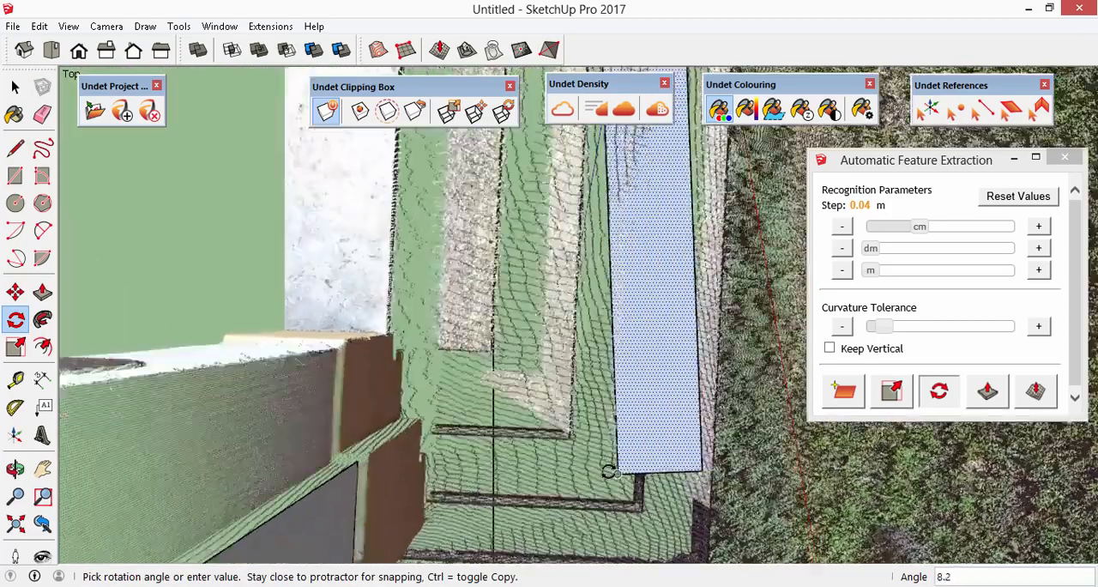
{"action": "left_click", "coordinate": [526, 432]}
{"action": "scroll", "coordinate": [541, 478], "scroll_direction": "down", "scroll_amount": 5}
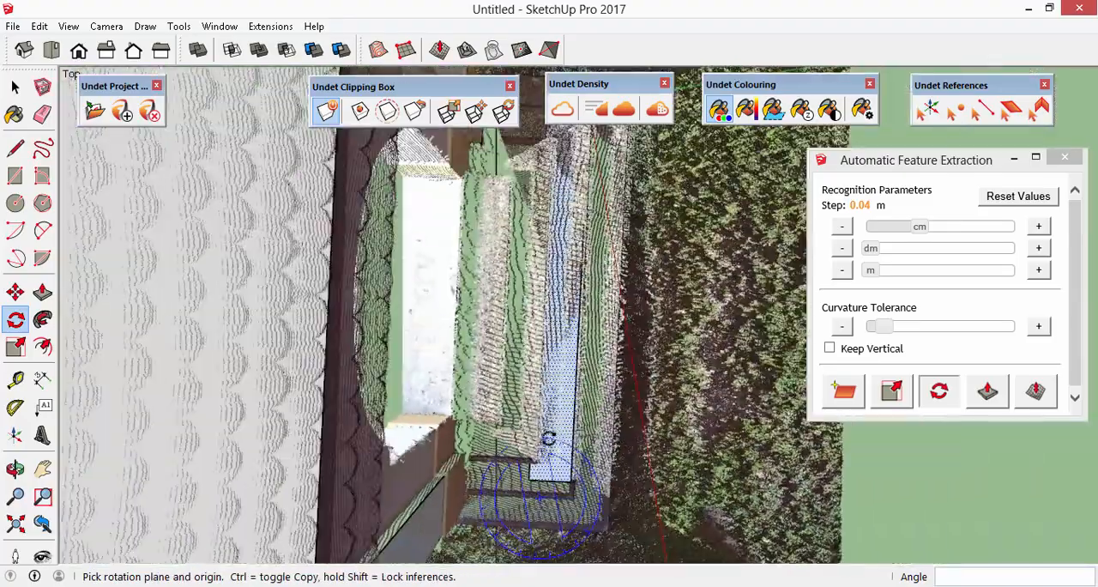
- Scale the rotated plane to the second-lowest stair's outer edges, widening it along green to a scale of about 2.50
{"action": "scroll", "coordinate": [584, 203], "scroll_direction": "up", "scroll_amount": 4}
{"action": "left_click", "coordinate": [892, 393]}
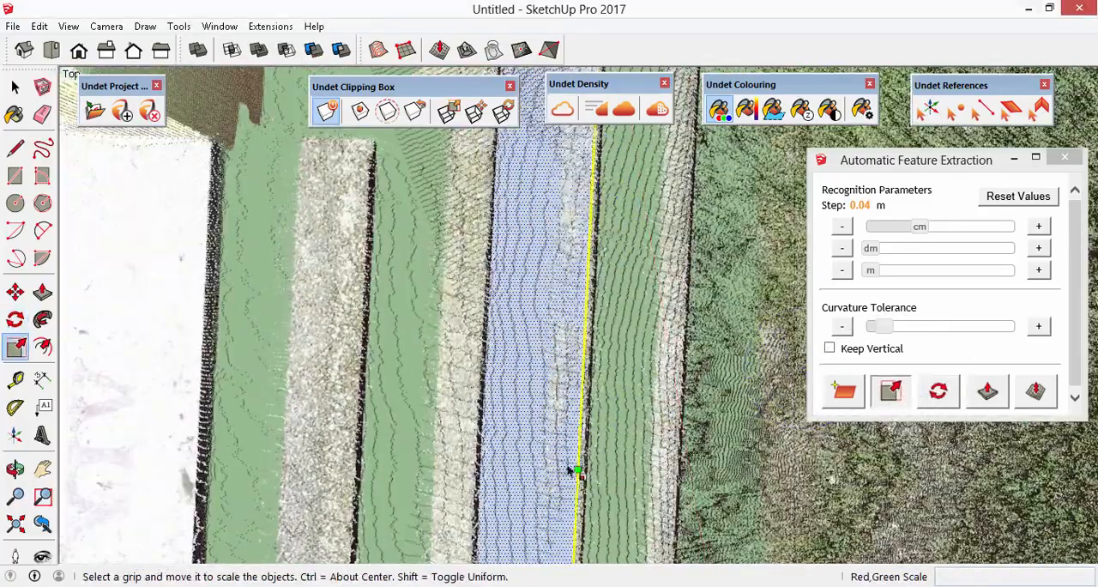
{"action": "middle_click_drag", "start_coordinate": [581, 467], "coordinate": [556, 197]}
{"action": "scroll", "coordinate": [555, 198], "scroll_direction": "up", "scroll_amount": 3}
{"action": "left_click_drag", "start_coordinate": [558, 223], "coordinate": [558, 212]}
{"action": "scroll", "coordinate": [566, 185], "scroll_direction": "down", "scroll_amount": 6}
{"action": "scroll", "coordinate": [558, 503], "scroll_direction": "up", "scroll_amount": 3}
{"action": "scroll", "coordinate": [557, 503], "scroll_direction": "up", "scroll_amount": 1}
{"action": "left_click_drag", "start_coordinate": [564, 455], "coordinate": [562, 486]}
{"action": "scroll", "coordinate": [550, 499], "scroll_direction": "down", "scroll_amount": 3}
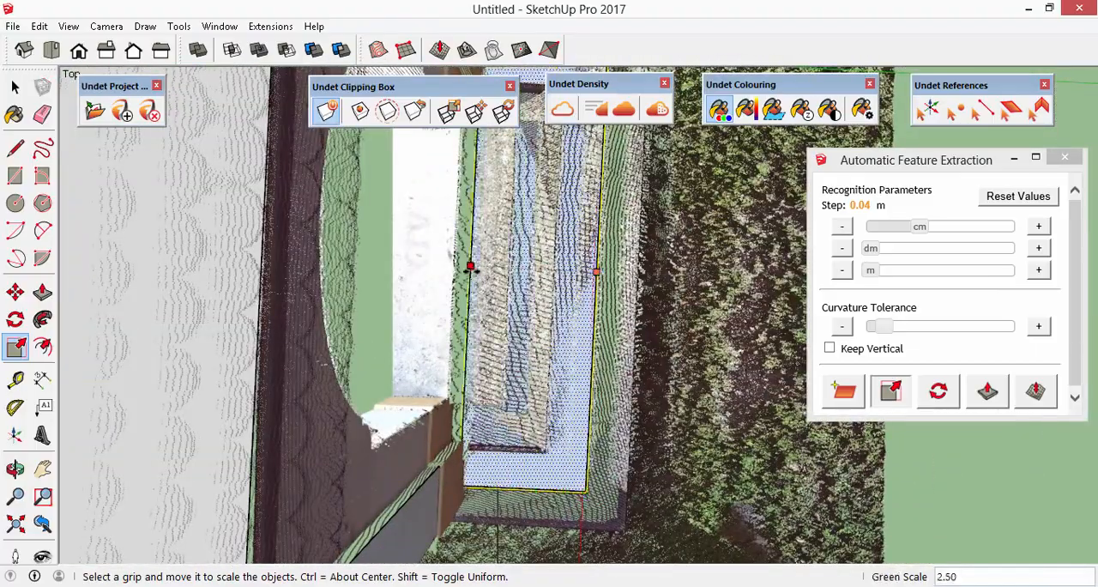
{"action": "middle_click_drag", "start_coordinate": [544, 412], "coordinate": [330, 120]}
{"action": "middle_click_drag", "start_coordinate": [497, 489], "coordinate": [459, 326]}
{"action": "scroll", "coordinate": [461, 379], "scroll_direction": "up", "scroll_amount": 3}
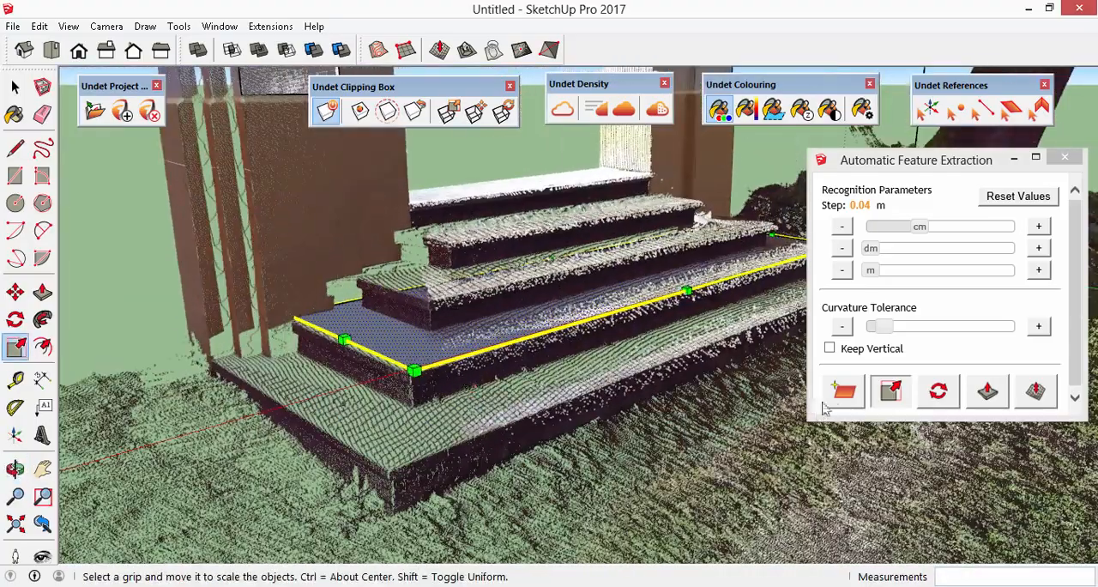
- Push/Pull the stair tread's plane downward to give the stair its thickness
{"action": "left_click", "coordinate": [984, 401]}
{"action": "left_click_drag", "start_coordinate": [428, 345], "coordinate": [449, 362]}
{"action": "scroll", "coordinate": [752, 321], "scroll_direction": "up", "scroll_amount": 5}
{"action": "middle_click_drag", "start_coordinate": [752, 322], "coordinate": [678, 495]}
- Toggle the point cloud display off and on again to examine the extracted geometry on its own
{"action": "scroll", "coordinate": [248, 360], "scroll_direction": "down", "scroll_amount": 5}
{"action": "scroll", "coordinate": [678, 495], "scroll_direction": "down", "scroll_amount": 4}
{"action": "left_click", "coordinate": [562, 109]}
{"action": "middle_click_drag", "start_coordinate": [515, 285], "coordinate": [540, 437]}
{"action": "left_click", "coordinate": [563, 109]}
{"action": "key", "text": "space"}
- Extract a corner line where the arch's inner side face meets the front face of the right-hand brown base
{"action": "scroll", "coordinate": [684, 518], "scroll_direction": "up", "scroll_amount": 4}
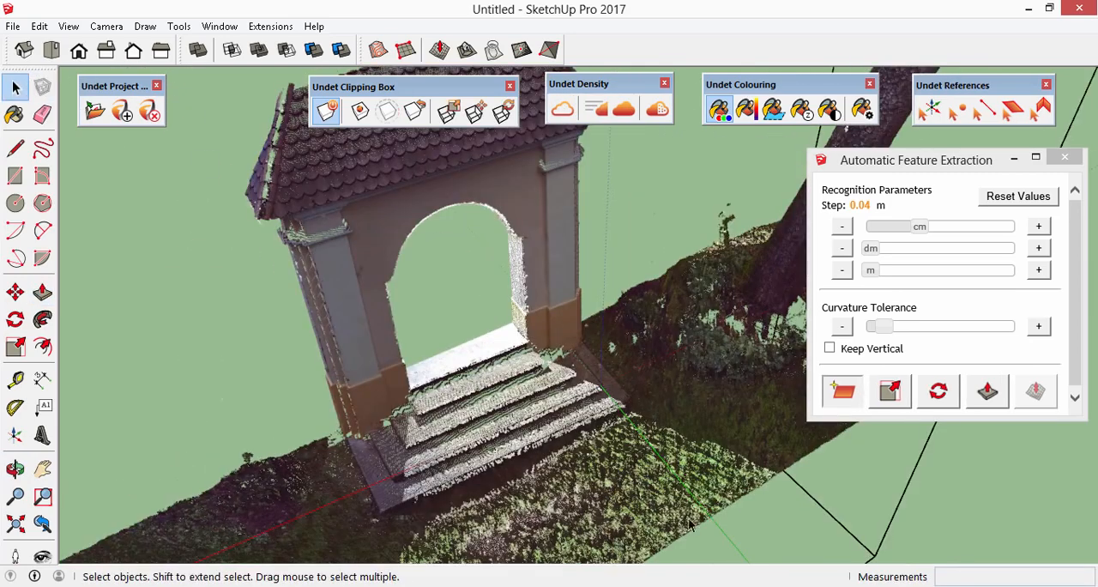
{"action": "left_click", "coordinate": [1039, 112]}
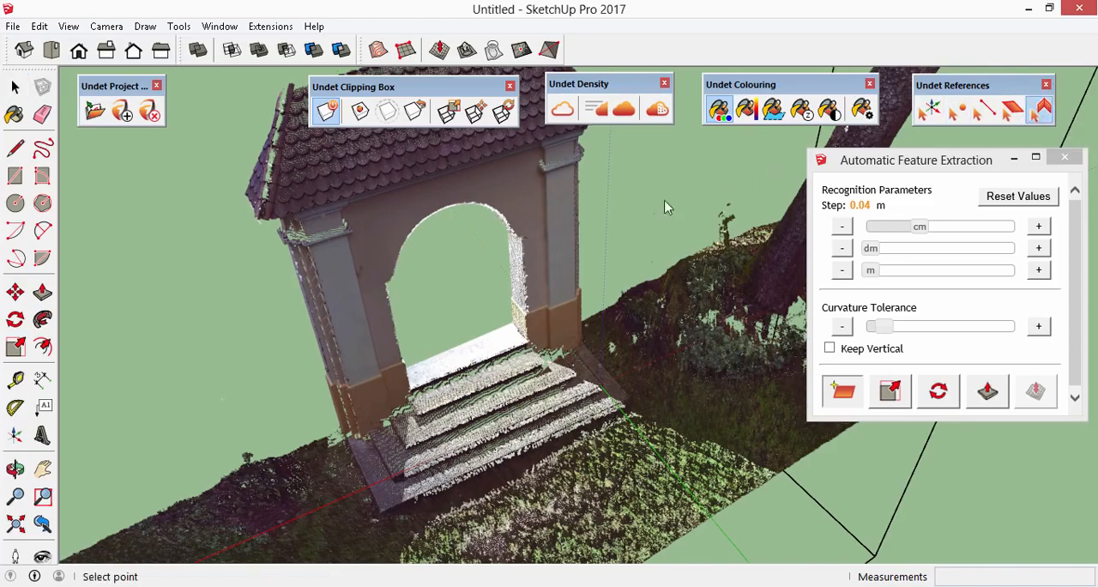
{"action": "scroll", "coordinate": [502, 331], "scroll_direction": "up", "scroll_amount": 5}
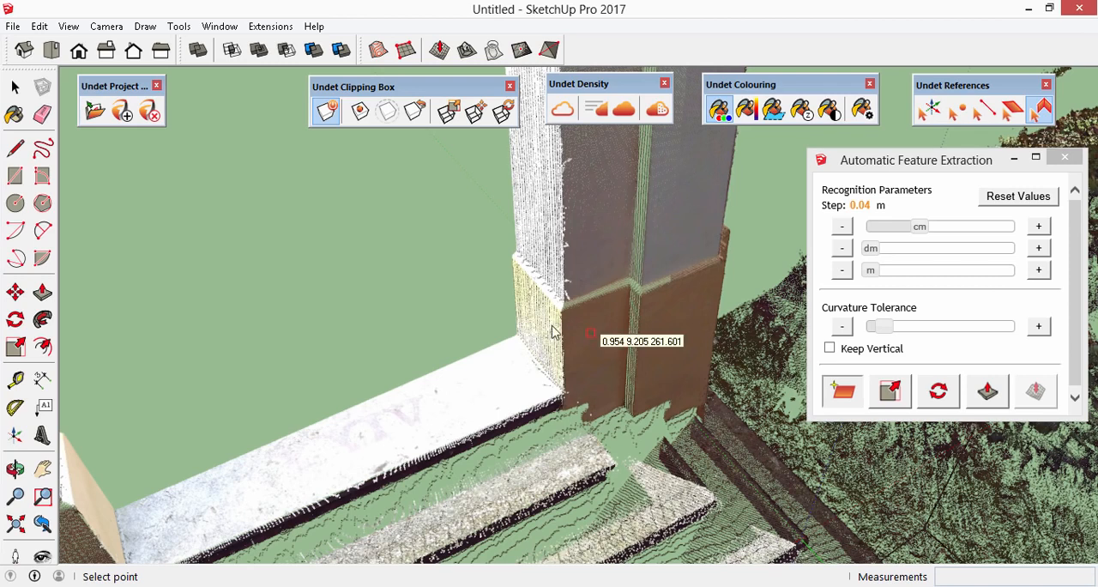
{"action": "left_click", "coordinate": [542, 324]}
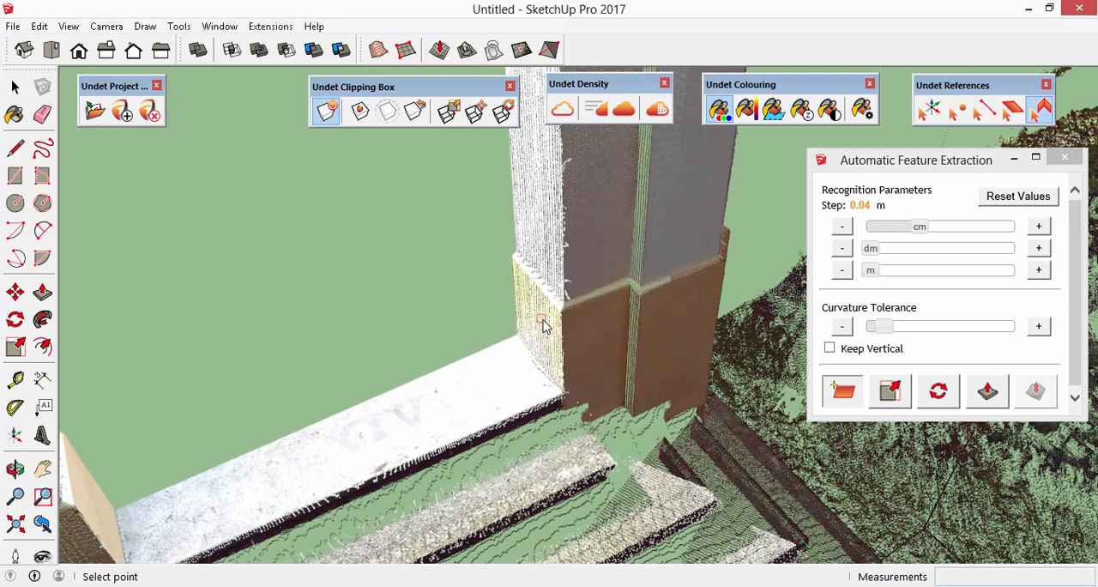
{"action": "left_click", "coordinate": [588, 341]}
- Extract two more corner lines along both edges of the narrow recess beside the right-hand pilaster's brown base
{"action": "scroll", "coordinate": [570, 330], "scroll_direction": "up", "scroll_amount": 1}
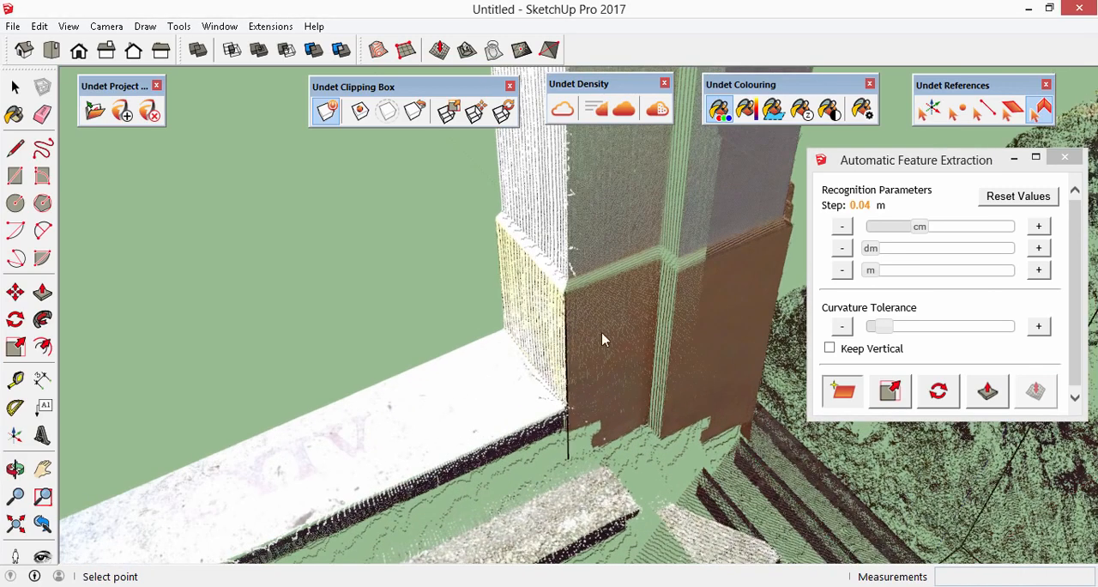
{"action": "left_click", "coordinate": [662, 327]}
{"action": "scroll", "coordinate": [661, 324], "scroll_direction": "up", "scroll_amount": 1}
{"action": "scroll", "coordinate": [659, 321], "scroll_direction": "up", "scroll_amount": 1}
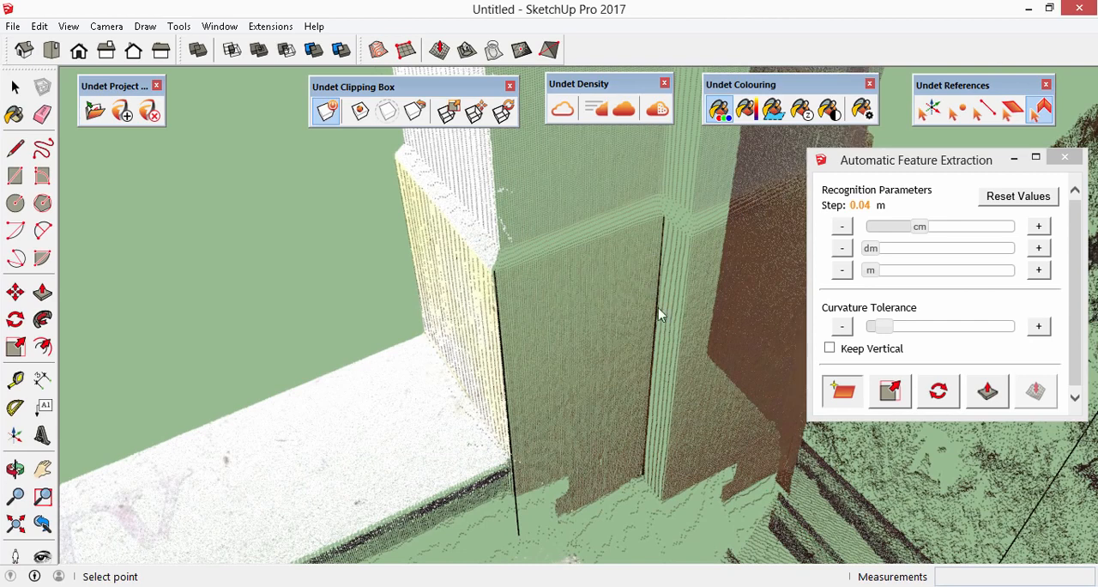
{"action": "left_click", "coordinate": [699, 330]}
{"action": "middle_click_drag", "start_coordinate": [679, 375], "coordinate": [569, 385]}
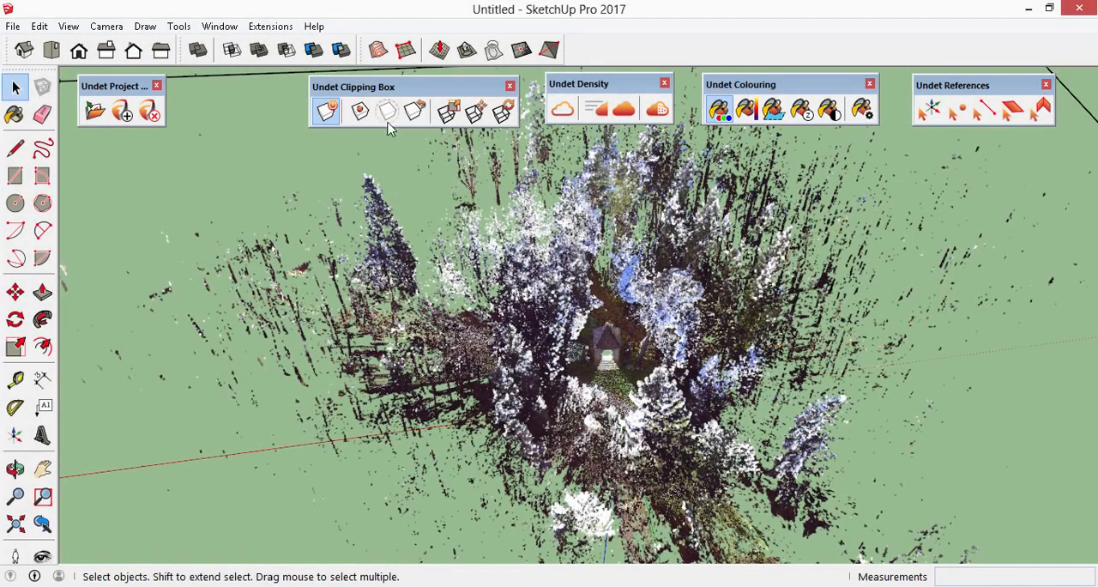
- Clip the point cloud to a box around the chapel, the path in front of it and the surrounding trees
{"action": "left_click", "coordinate": [359, 111]}
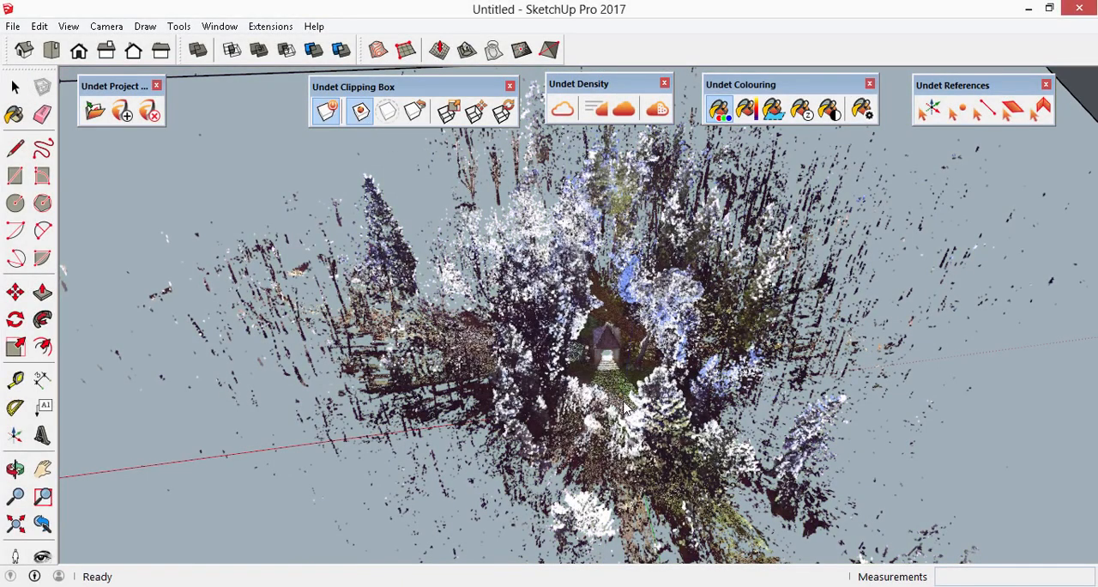
{"action": "left_click", "coordinate": [665, 463]}
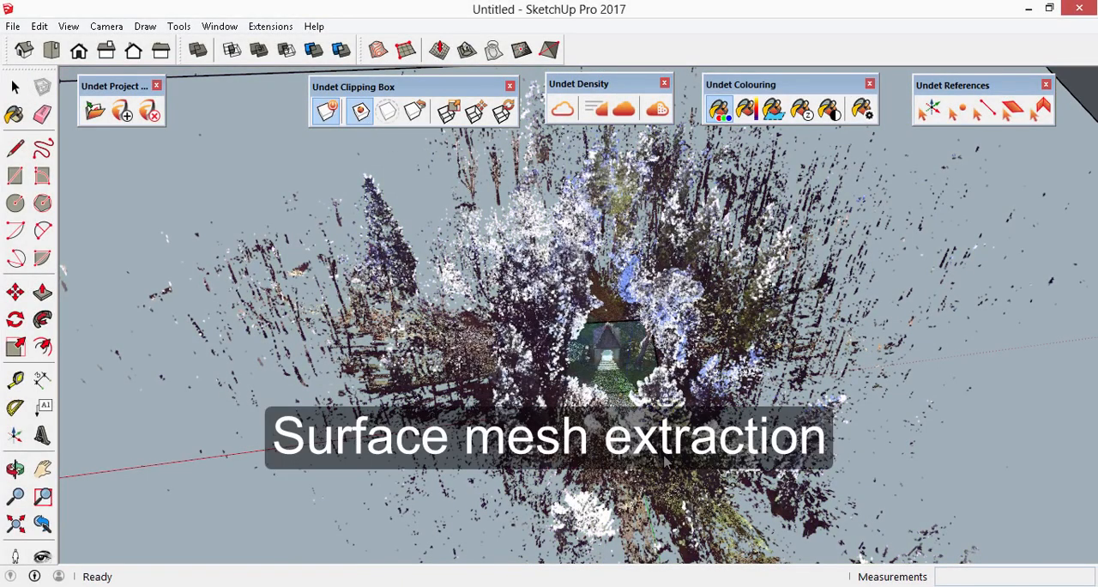
{"action": "left_click", "coordinate": [692, 506]}
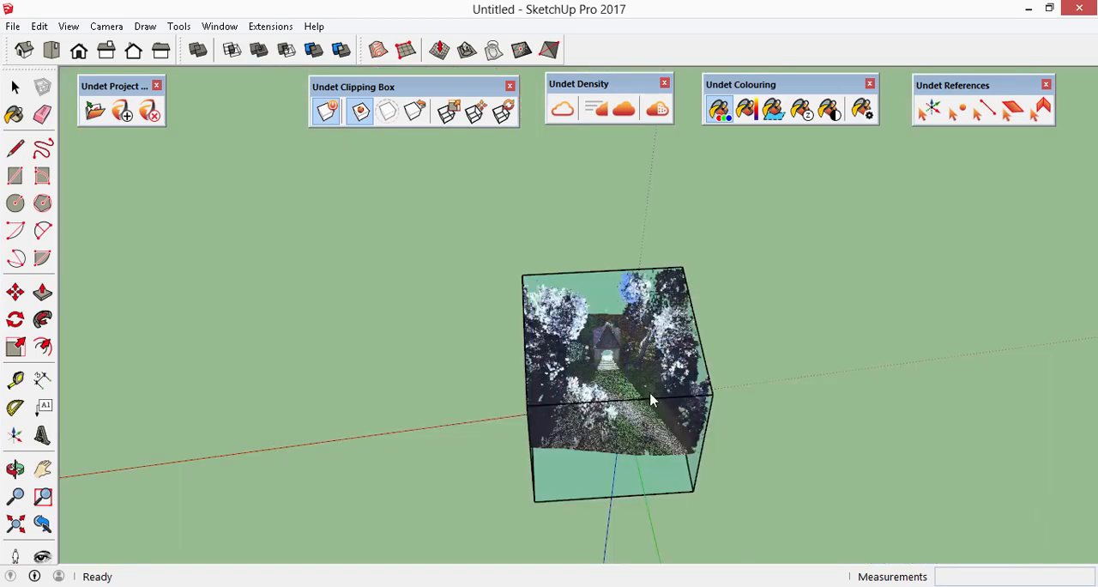
{"action": "scroll", "coordinate": [650, 400], "scroll_direction": "up", "scroll_amount": 4}
{"action": "middle_click_drag", "start_coordinate": [693, 510], "coordinate": [292, 386]}
{"action": "scroll", "coordinate": [639, 283], "scroll_direction": "up", "scroll_amount": 3}
{"action": "middle_click_drag", "start_coordinate": [699, 390], "coordinate": [1000, 255]}
{"action": "middle_click_drag", "start_coordinate": [478, 210], "coordinate": [524, 454]}
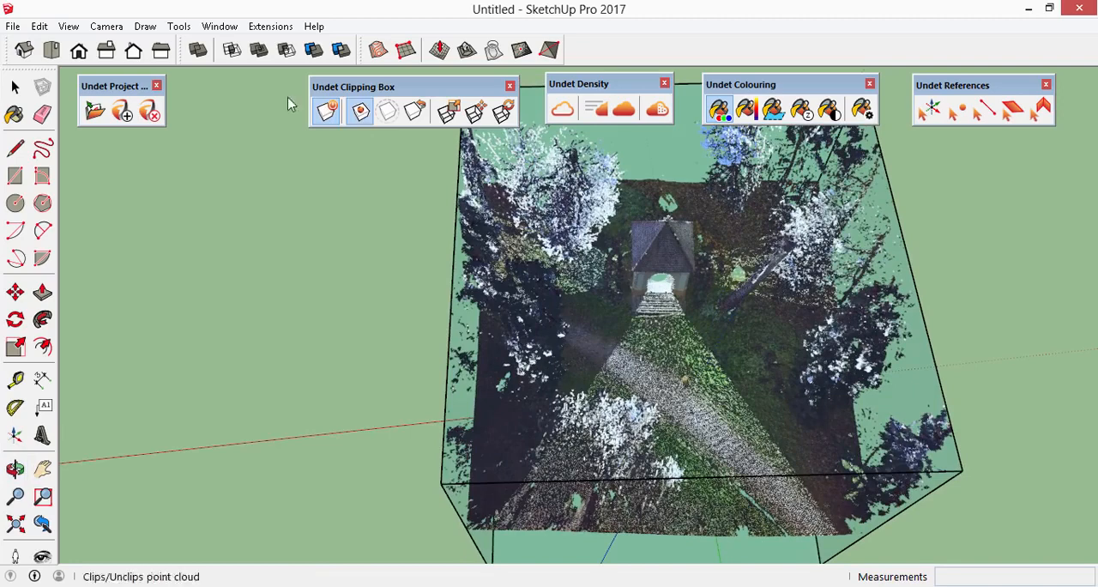
- Extract a plane from the gravel path in front of the chapel in top view, using a 0.12 m recognition step
{"action": "left_click", "coordinate": [50, 49]}
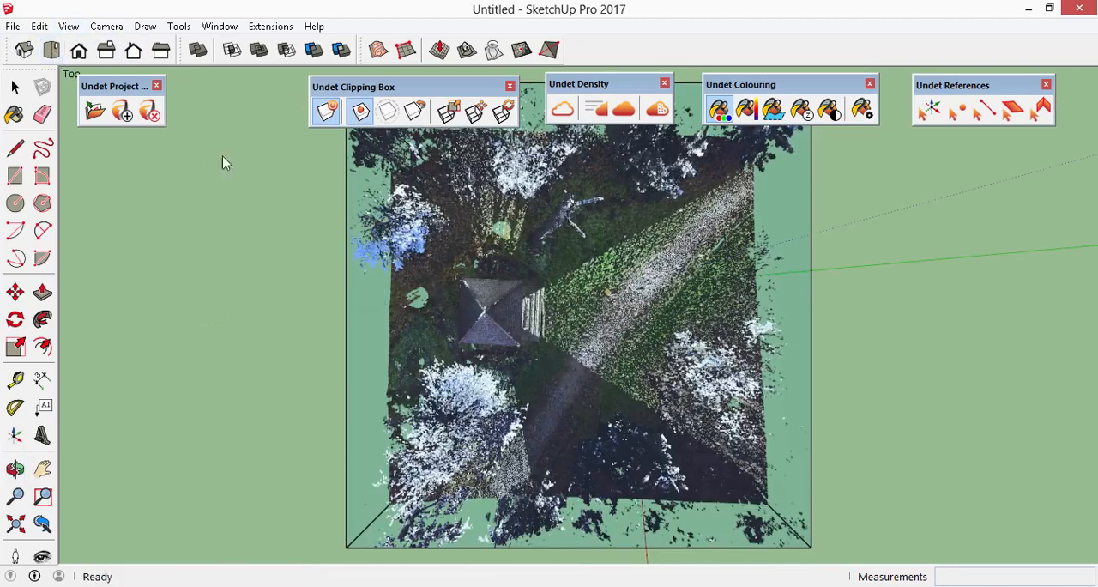
{"action": "scroll", "coordinate": [635, 315], "scroll_direction": "down", "scroll_amount": 2}
{"action": "key", "text": "space"}
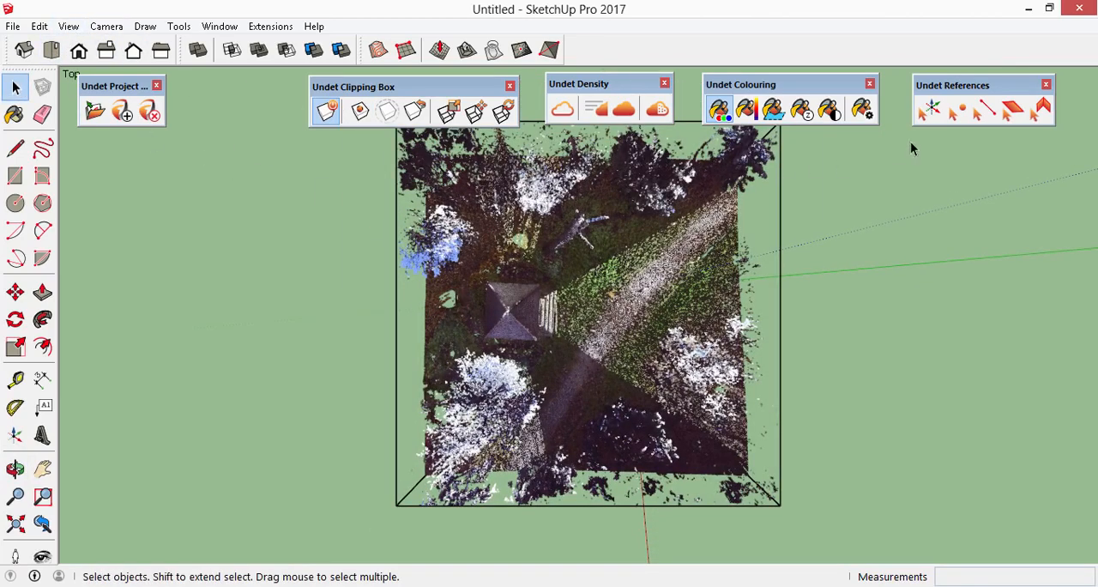
{"action": "left_click", "coordinate": [1013, 111]}
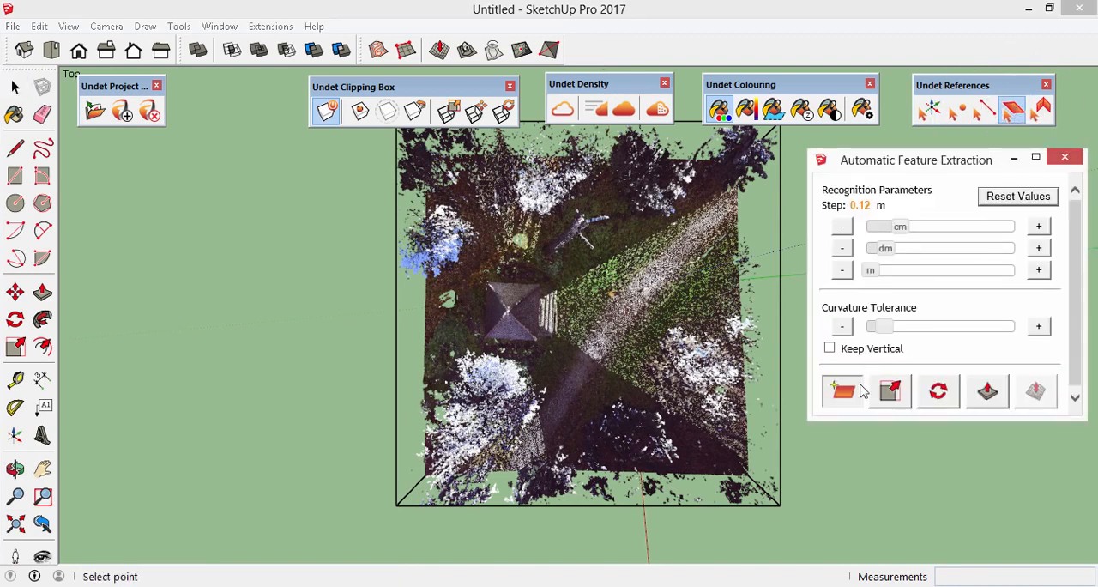
{"action": "left_click", "coordinate": [832, 397]}
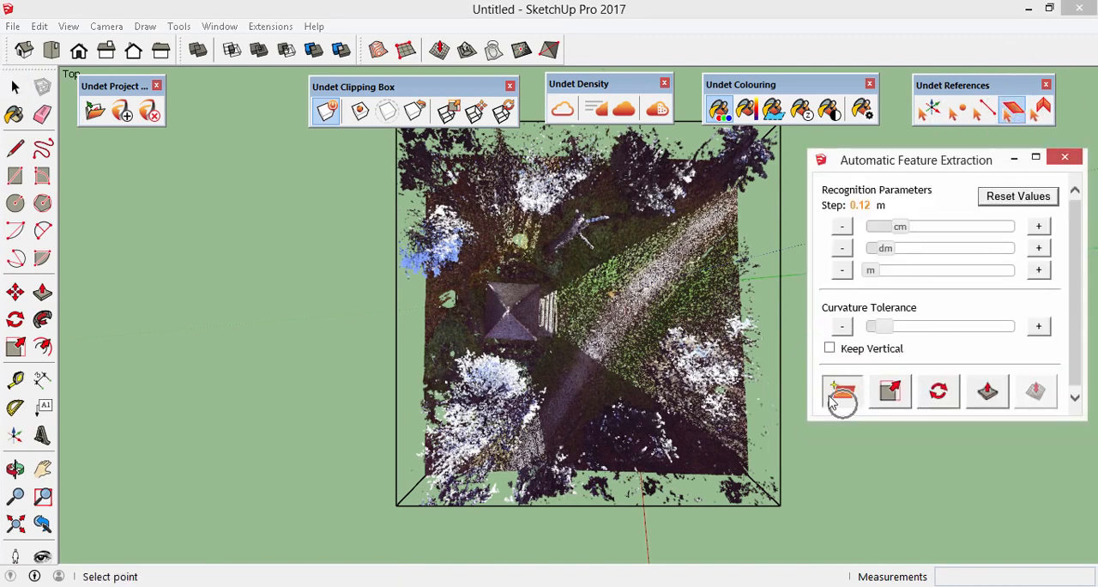
{"action": "left_click", "coordinate": [604, 345]}
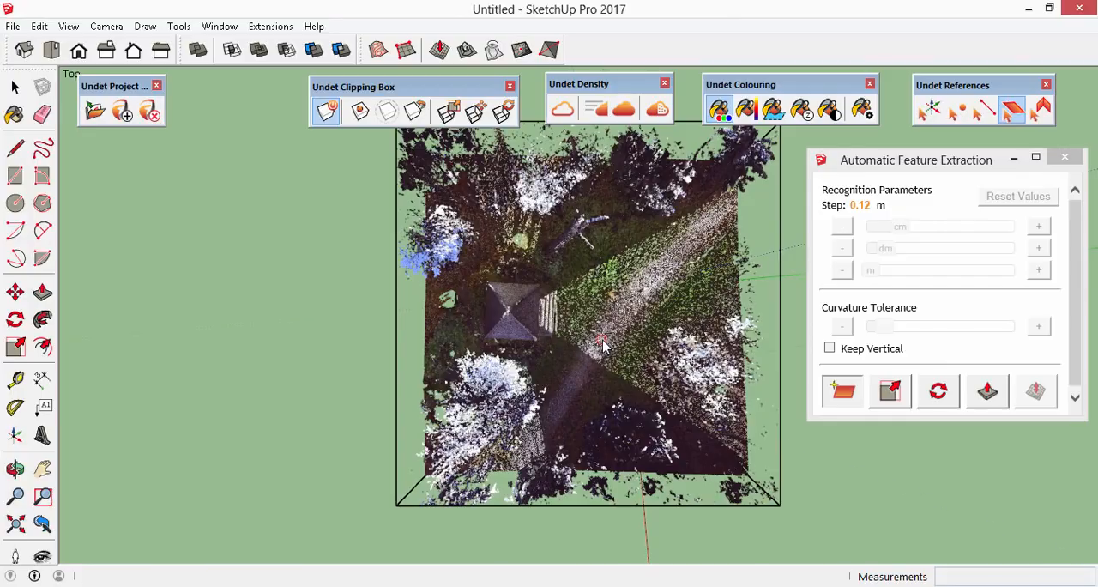
- Enlarge the extracted path plane in both directions over the surrounding ground, scaling it by about 1.65 along red
{"action": "middle_click_drag", "start_coordinate": [652, 352], "coordinate": [631, 344]}
{"action": "scroll", "coordinate": [599, 347], "scroll_direction": "up", "scroll_amount": 1}
{"action": "scroll", "coordinate": [600, 349], "scroll_direction": "up", "scroll_amount": 6}
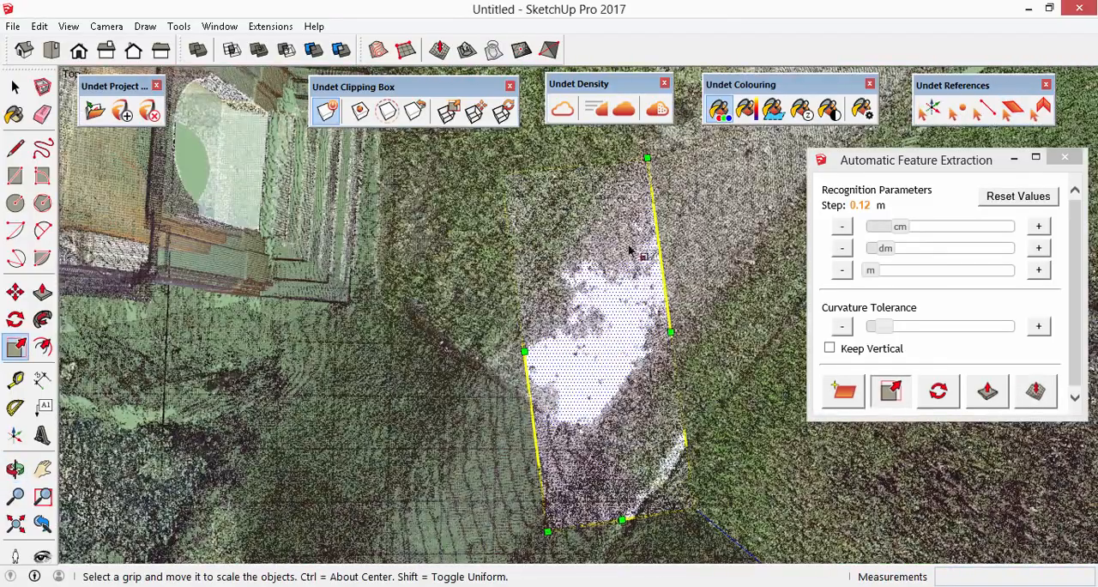
{"action": "scroll", "coordinate": [635, 257], "scroll_direction": "down", "scroll_amount": 6}
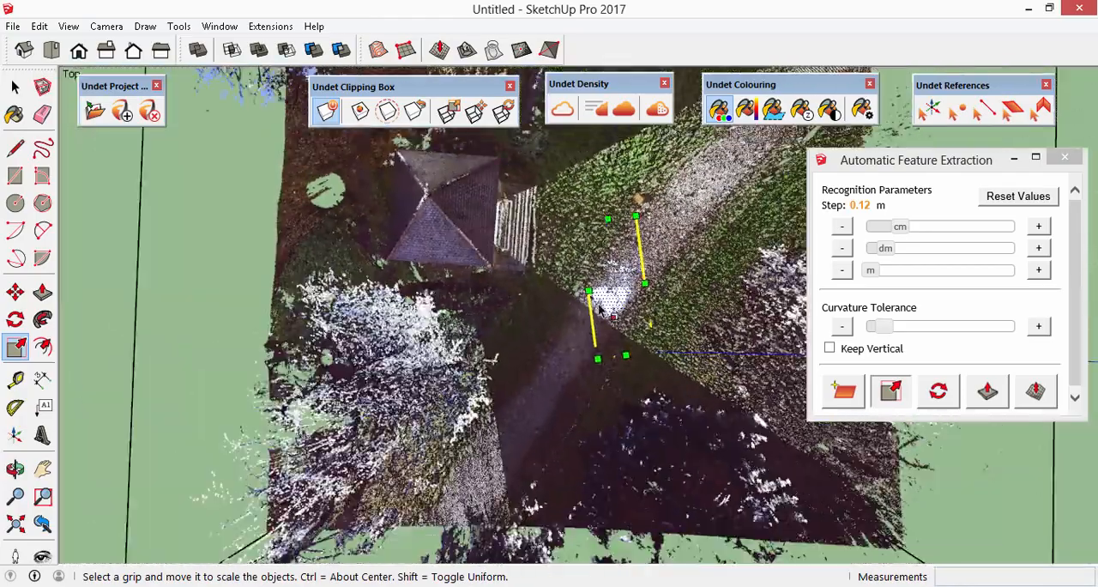
{"action": "left_click", "coordinate": [589, 291]}
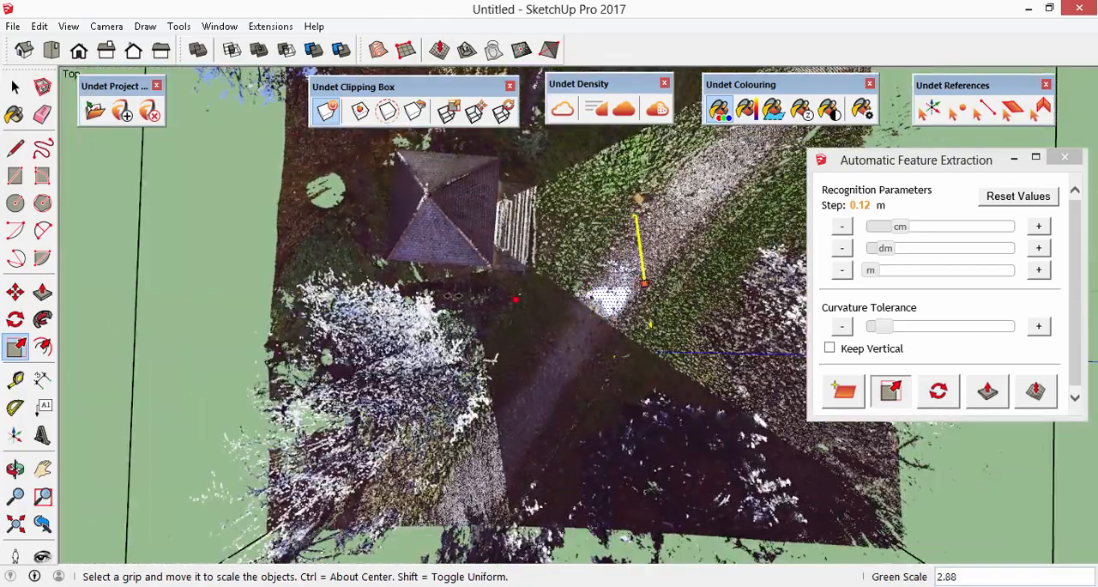
{"action": "left_click_drag", "start_coordinate": [555, 365], "coordinate": [566, 460]}
{"action": "middle_click_drag", "start_coordinate": [498, 356], "coordinate": [600, 206]}
{"action": "left_click_drag", "start_coordinate": [596, 261], "coordinate": [659, 298]}
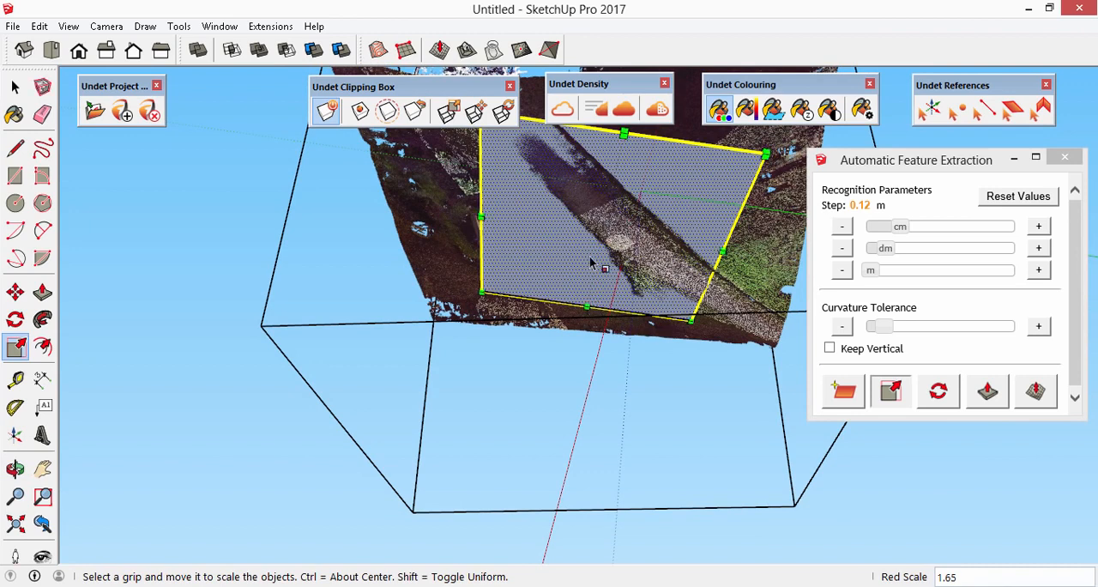
- Calculate an irregular surface mesh for the whole visible point cloud extent, simplified to 26086 faces
{"action": "left_click", "coordinate": [1034, 393]}
{"action": "mouse_move", "coordinate": [950, 232]}
{"action": "left_mouse_down"}
{"action": "mouse_move", "coordinate": [708, 333]}
{"action": "mouse_move", "coordinate": [647, 386]}
{"action": "left_mouse_up"}
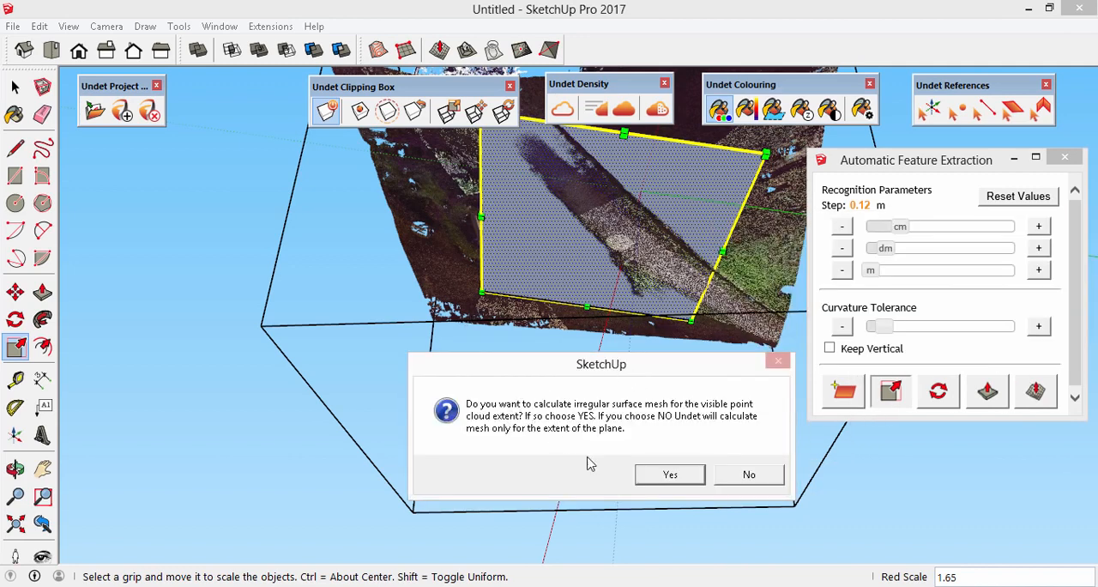
{"action": "left_click", "coordinate": [674, 476]}
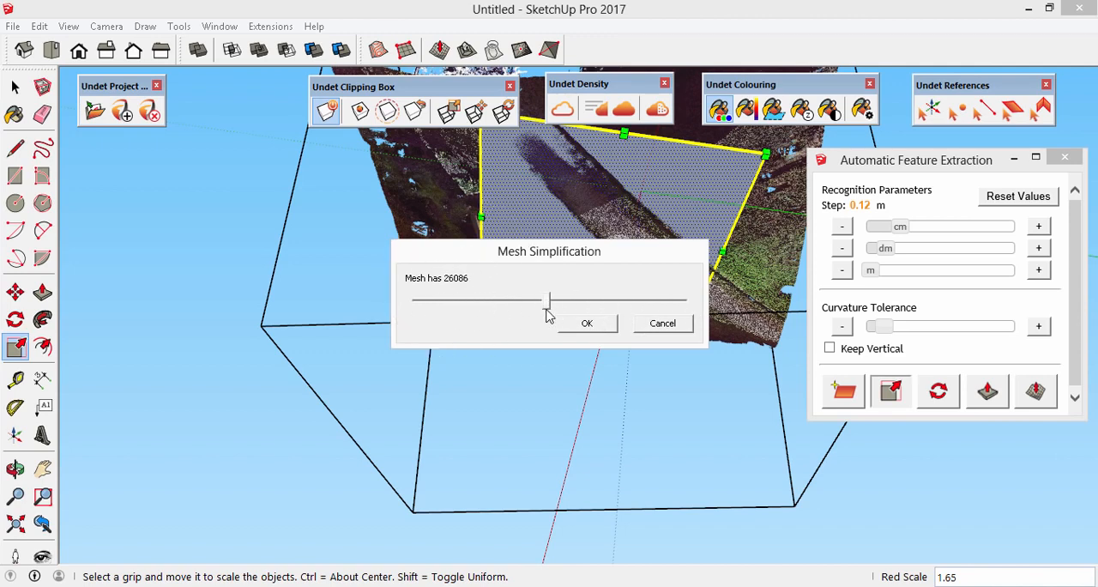
{"action": "left_click", "coordinate": [585, 327]}
{"action": "middle_click_drag", "start_coordinate": [579, 285], "coordinate": [711, 367]}
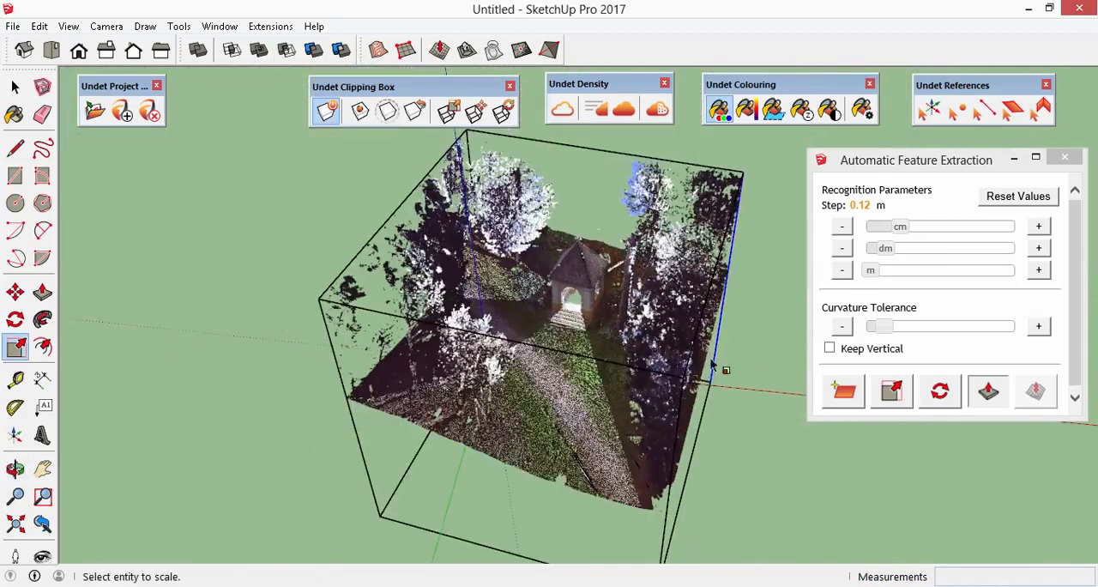
- Toggle the point cloud display to compare the path mesh with the scan from several angles, and select the mesh
{"action": "left_click", "coordinate": [15, 87]}
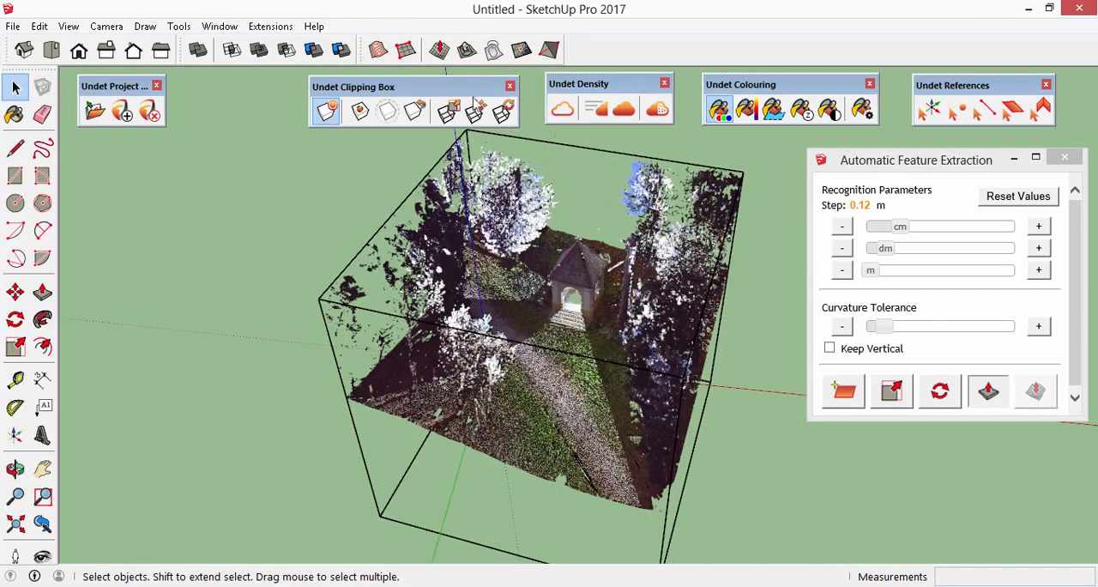
{"action": "left_click", "coordinate": [562, 110]}
{"action": "scroll", "coordinate": [568, 383], "scroll_direction": "up", "scroll_amount": 5}
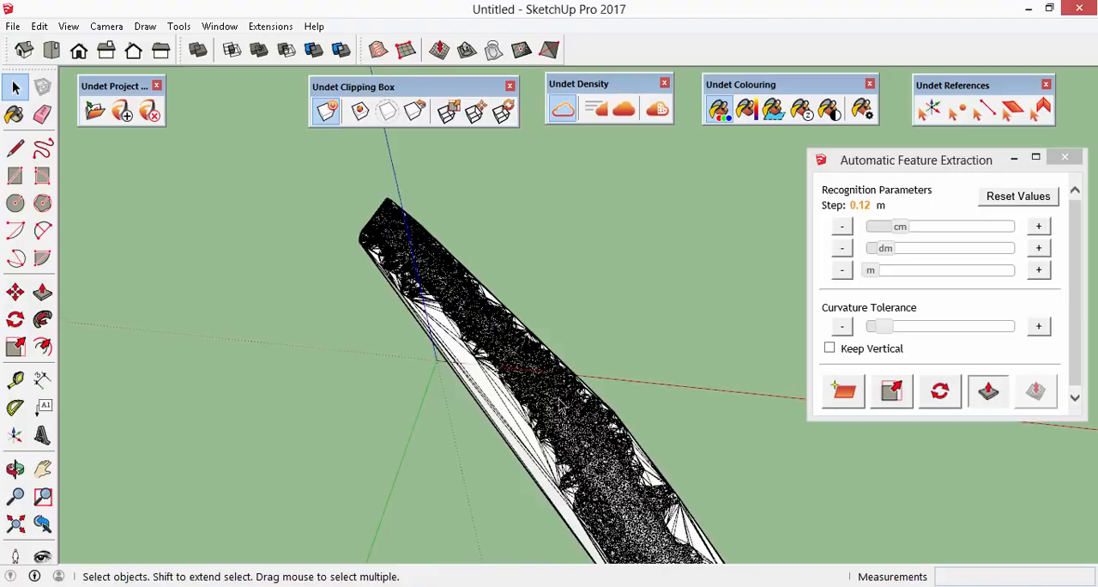
{"action": "middle_click_drag", "start_coordinate": [558, 424], "coordinate": [539, 488]}
{"action": "middle_click_drag", "start_coordinate": [481, 375], "coordinate": [526, 268]}
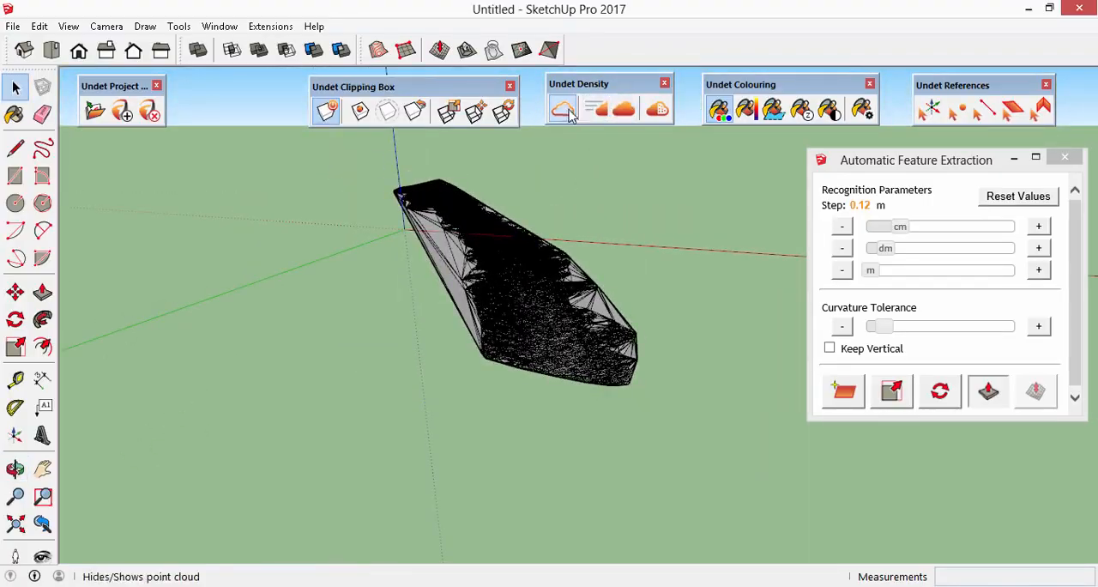
{"action": "left_click", "coordinate": [563, 109]}
{"action": "middle_click_drag", "start_coordinate": [532, 257], "coordinate": [523, 283]}
{"action": "scroll", "coordinate": [549, 403], "scroll_direction": "up", "scroll_amount": 6}
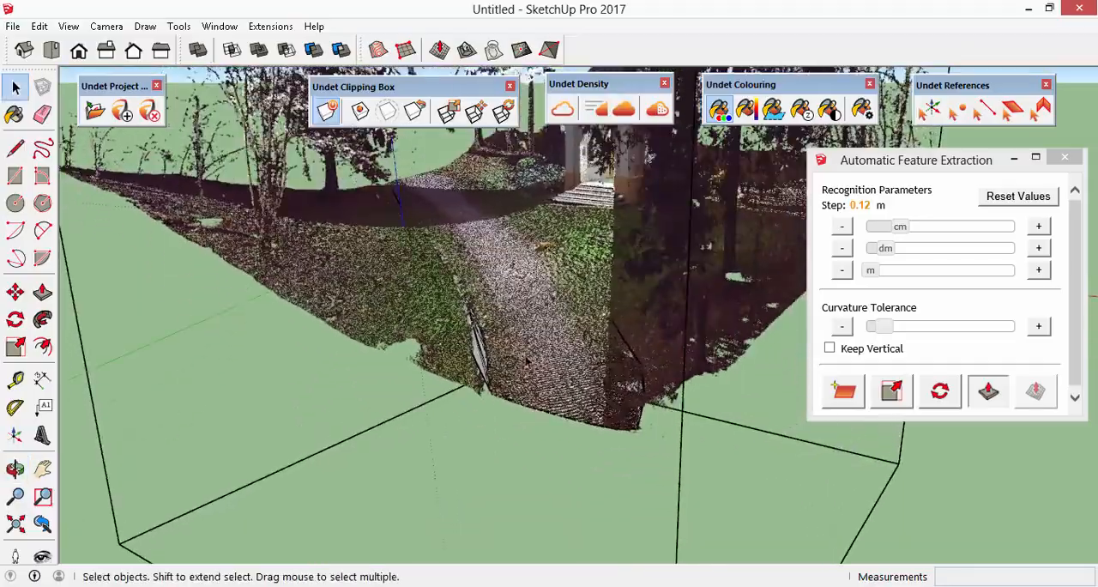
{"action": "middle_click_drag", "start_coordinate": [549, 403], "coordinate": [572, 461]}
{"action": "left_click", "coordinate": [556, 113]}
{"action": "left_click", "coordinate": [556, 113]}
{"action": "left_click", "coordinate": [479, 254]}
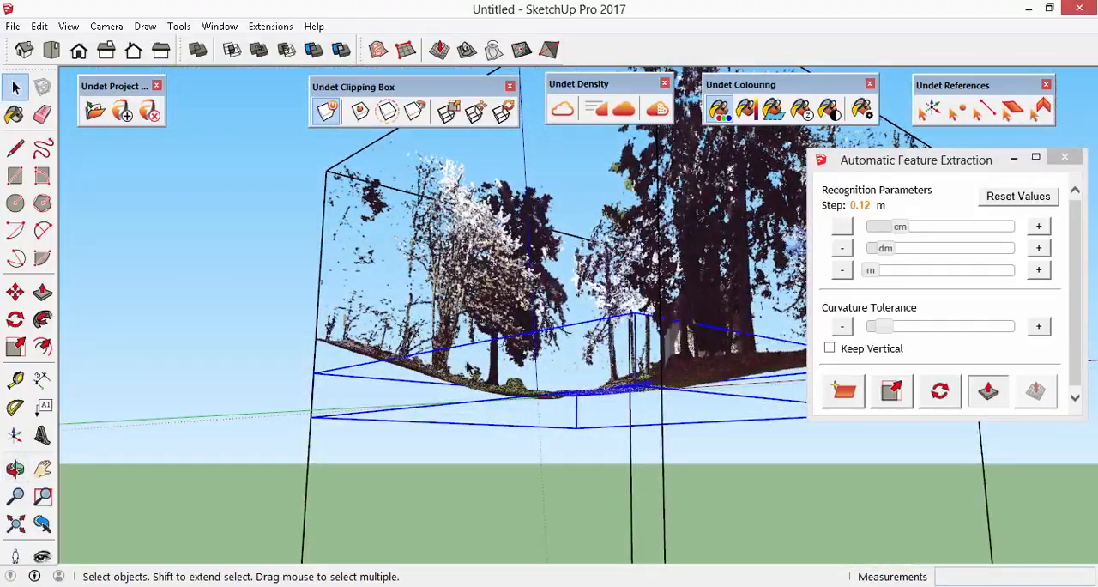
{"action": "middle_click_drag", "start_coordinate": [528, 311], "coordinate": [598, 391]}
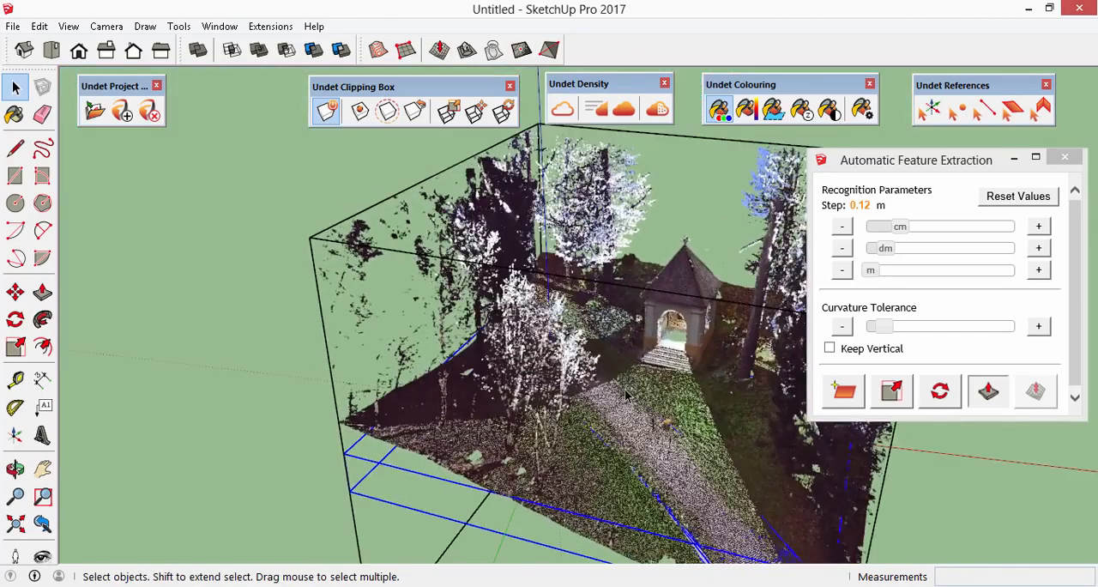
- Switch to the top view and raise the Curvature Tolerance to about the middle of its range
{"action": "scroll", "coordinate": [598, 391], "scroll_direction": "down", "scroll_amount": 5}
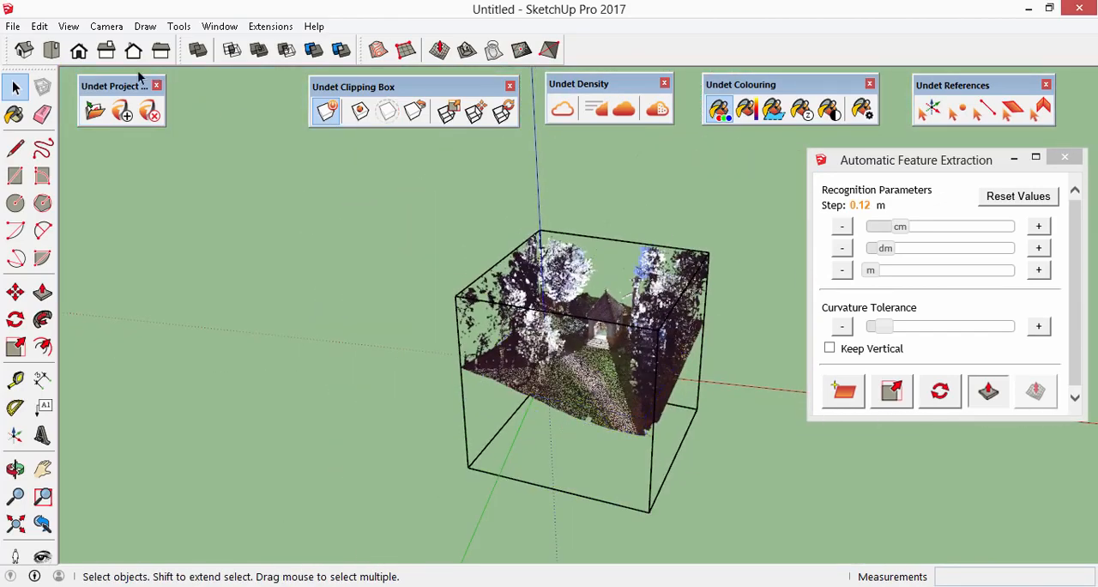
{"action": "left_click", "coordinate": [51, 50]}
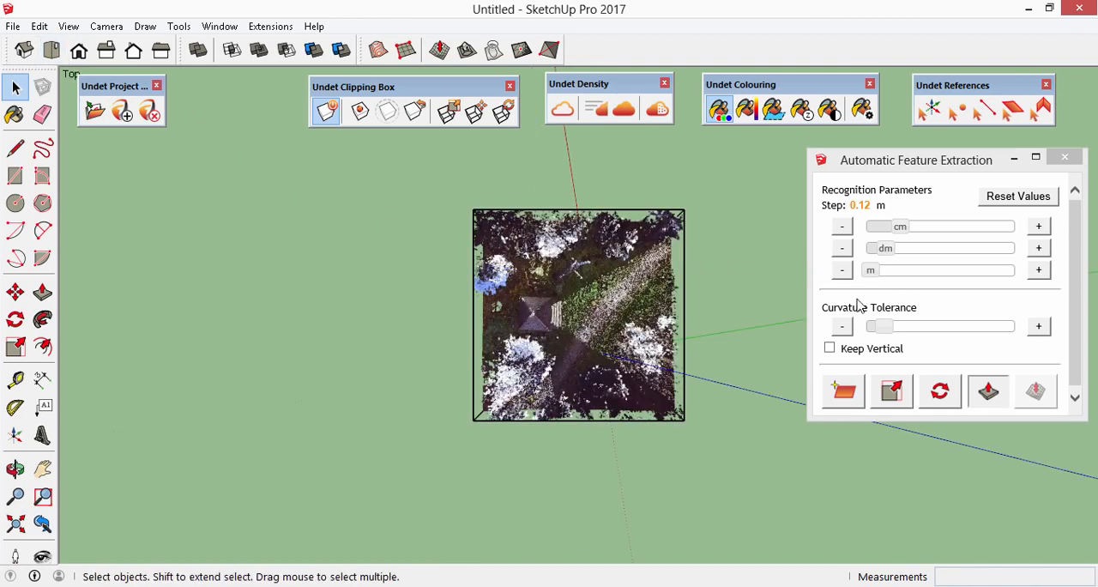
{"action": "left_click_drag", "start_coordinate": [889, 334], "coordinate": [954, 347]}
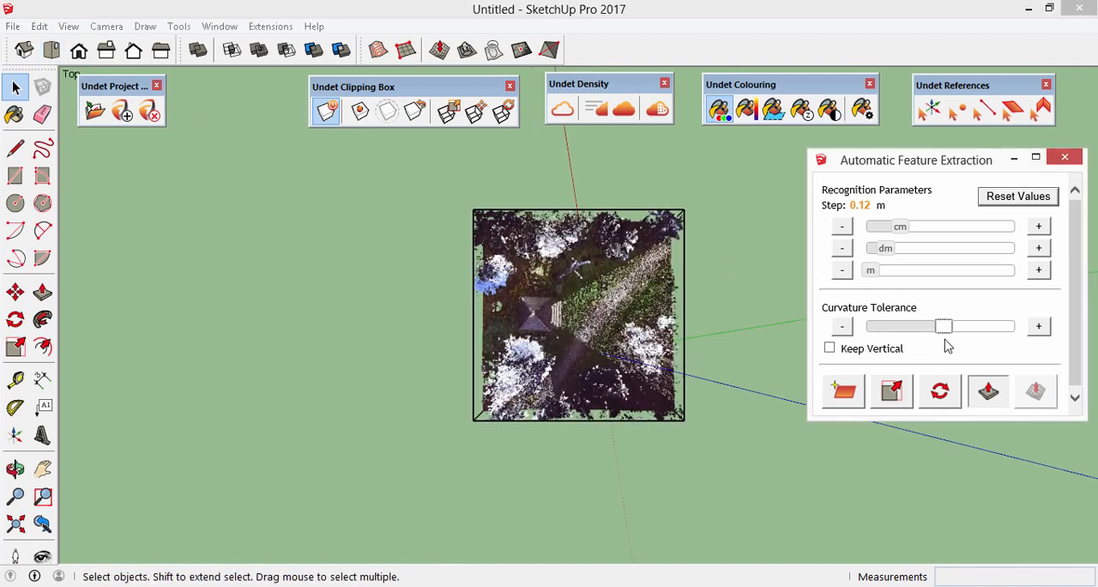
{"action": "left_click", "coordinate": [940, 328]}
- Find a new plane on the gravel path in front of the chapel with the higher curvature tolerance
{"action": "left_click", "coordinate": [845, 393]}
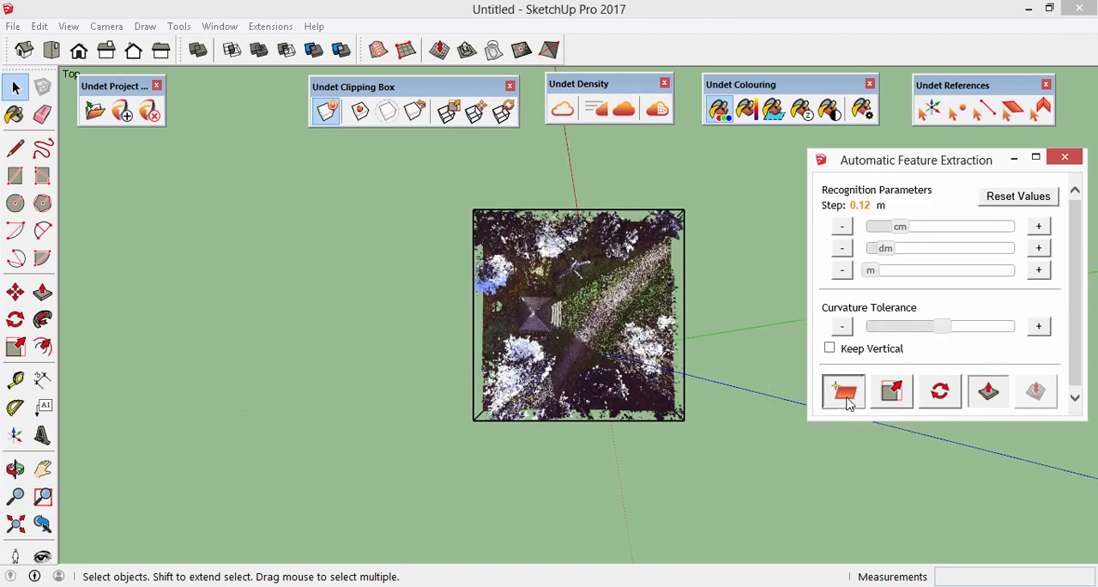
{"action": "scroll", "coordinate": [590, 333], "scroll_direction": "up", "scroll_amount": 3}
{"action": "scroll", "coordinate": [590, 333], "scroll_direction": "up", "scroll_amount": 3}
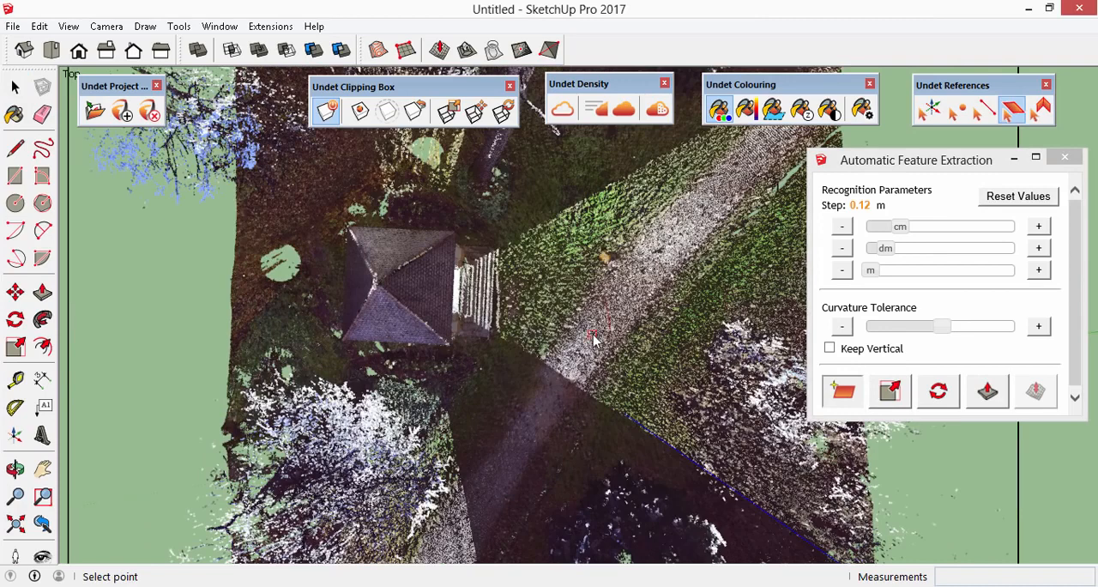
{"action": "left_click", "coordinate": [593, 334]}
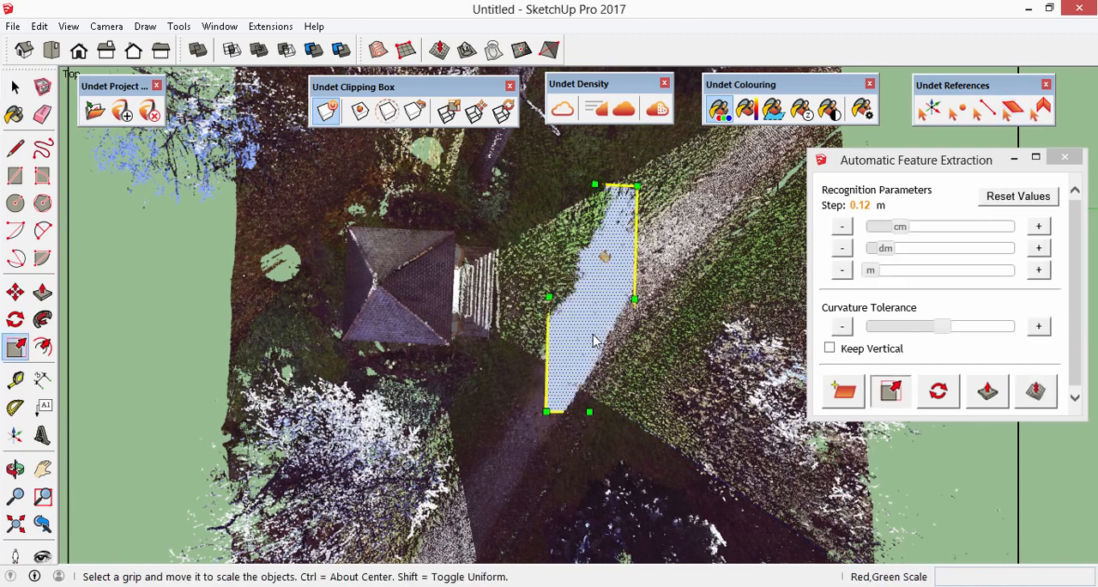
- Calculate the irregular surface mesh from the new plane for the whole visible point cloud, simplified to 8692 faces
{"action": "left_click", "coordinate": [1040, 392]}
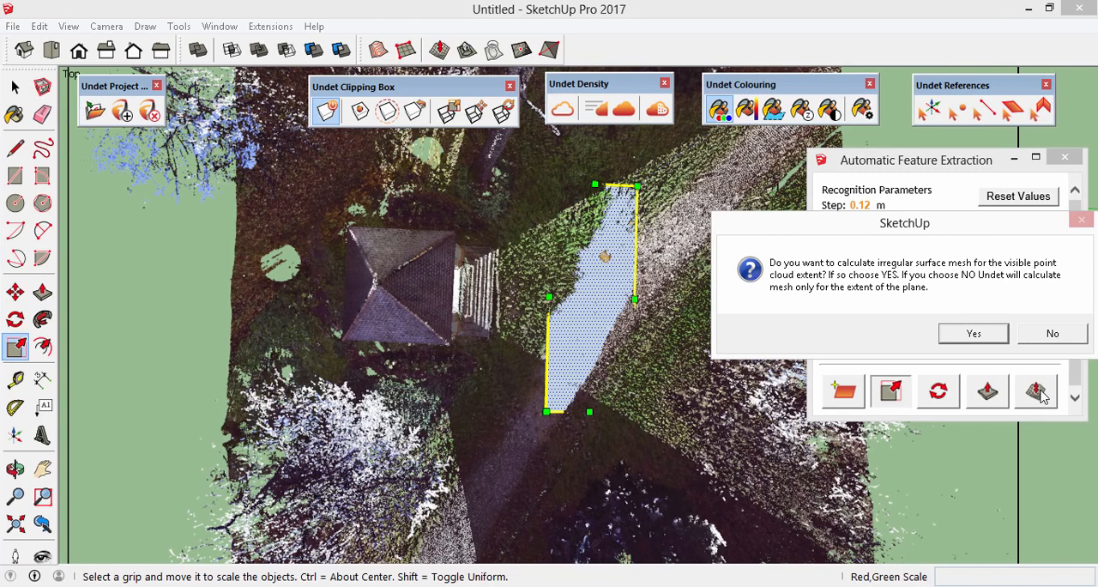
{"action": "left_click", "coordinate": [998, 339]}
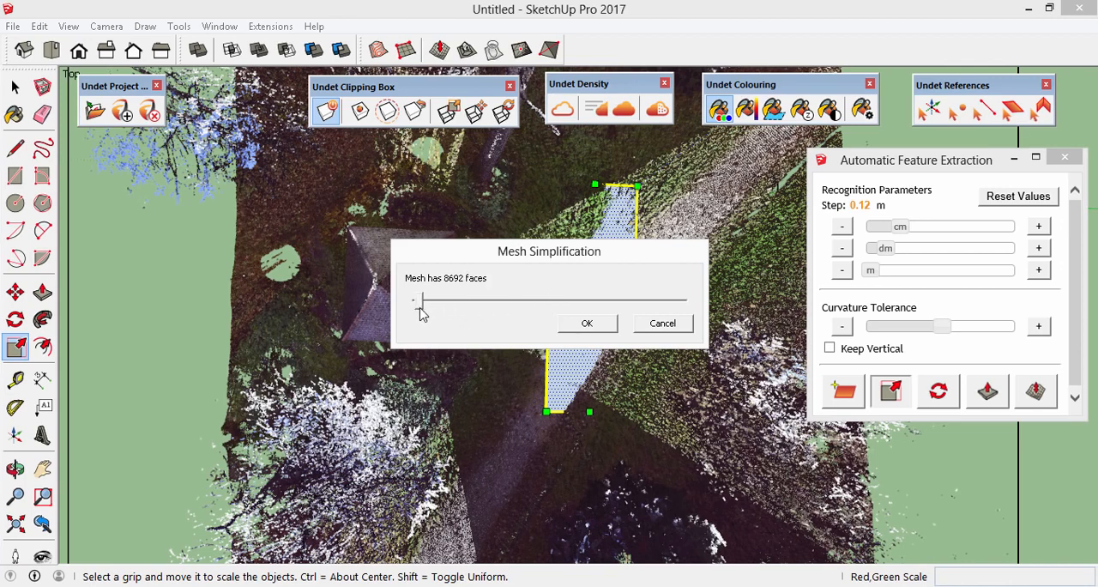
{"action": "left_click", "coordinate": [586, 324]}
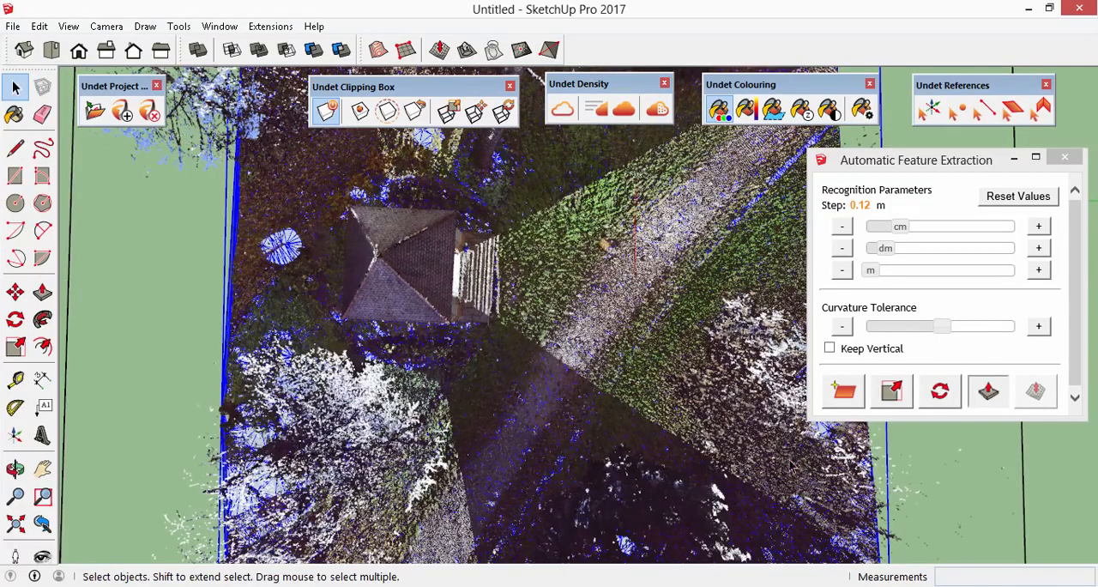
- Hide the point cloud to examine the new ground mesh on its own, and deselect the mesh
{"action": "middle_click_drag", "start_coordinate": [807, 505], "coordinate": [295, 183]}
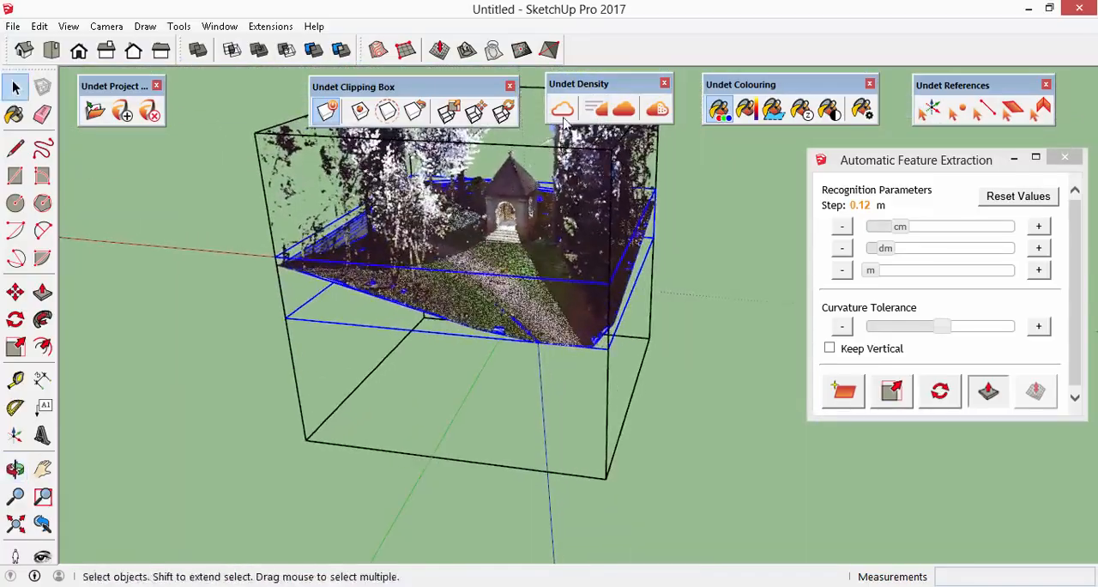
{"action": "left_click", "coordinate": [563, 109]}
{"action": "scroll", "coordinate": [506, 378], "scroll_direction": "up", "scroll_amount": 6}
{"action": "middle_click_drag", "start_coordinate": [515, 428], "coordinate": [539, 467]}
{"action": "scroll", "coordinate": [539, 467], "scroll_direction": "down", "scroll_amount": 5}
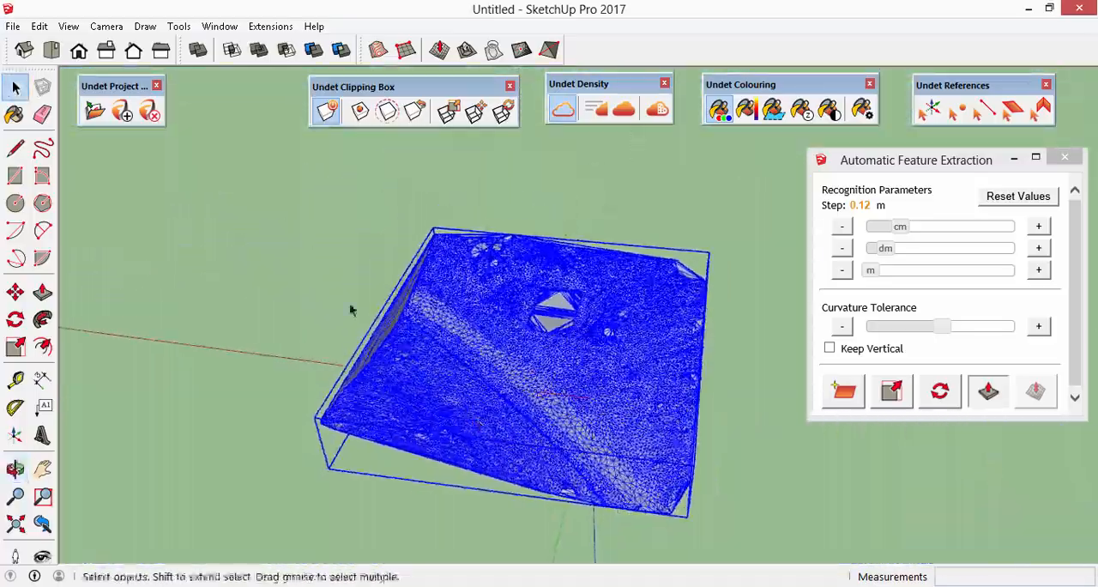
{"action": "left_click", "coordinate": [215, 225]}
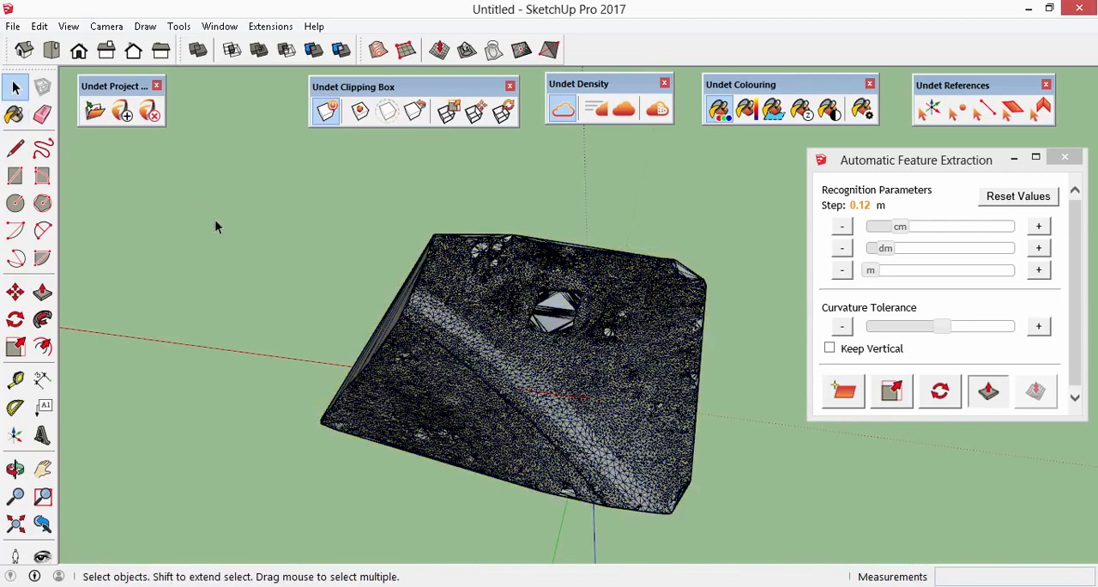
- Show the chapel point cloud again together with the ground mesh
{"action": "scroll", "coordinate": [642, 391], "scroll_direction": "up", "scroll_amount": 4}
{"action": "left_click", "coordinate": [563, 109]}
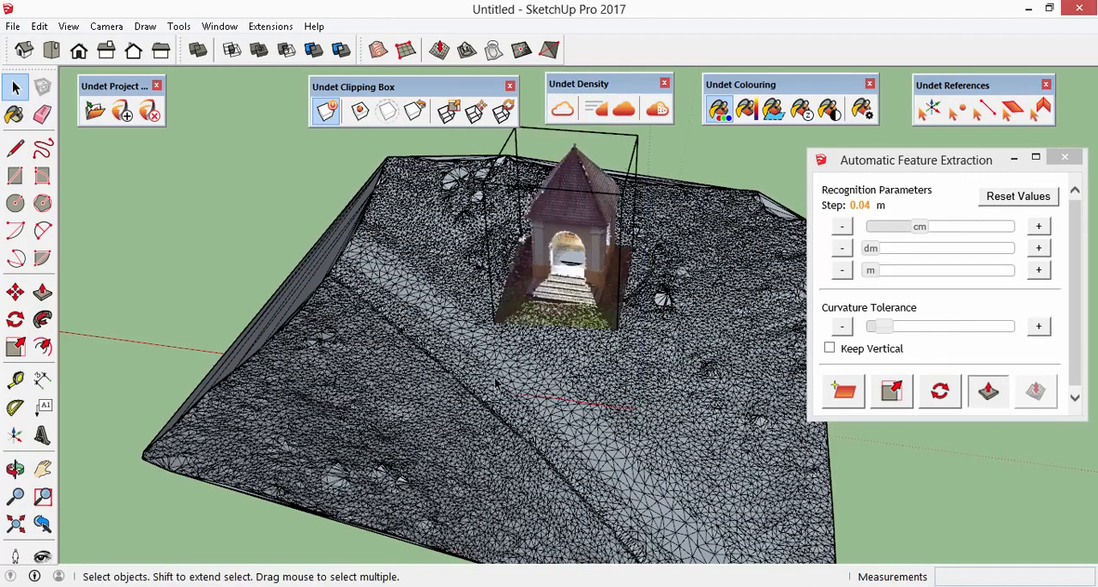
{"action": "middle_click_drag", "start_coordinate": [690, 439], "coordinate": [396, 397]}
{"action": "scroll", "coordinate": [386, 400], "scroll_direction": "down", "scroll_amount": 2}
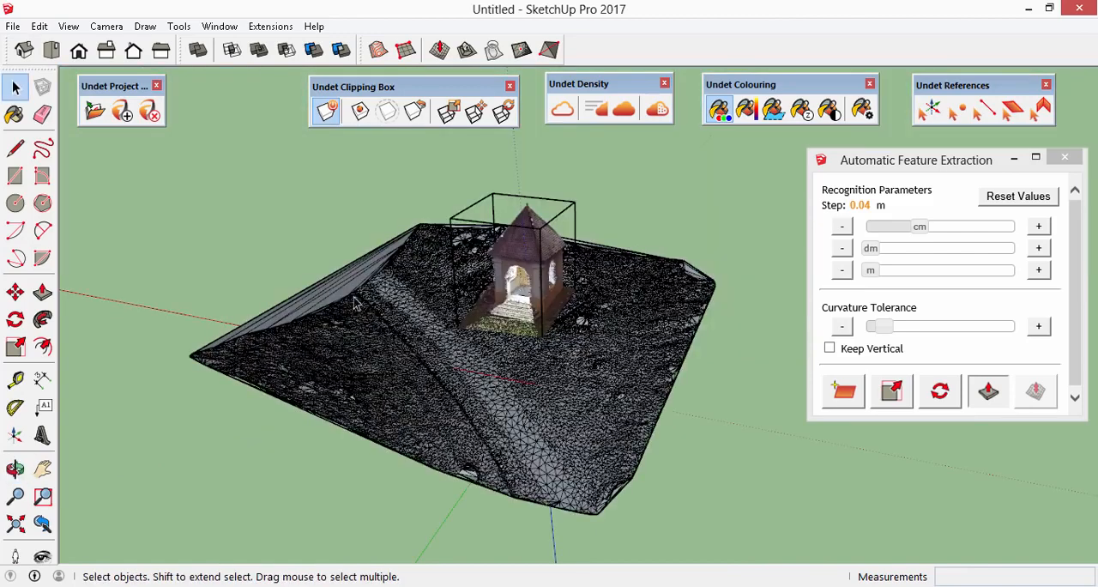
- Explode the ground mesh group into individual edges and faces, and clear the selection
{"action": "left_click", "coordinate": [340, 296]}
{"action": "right_click", "coordinate": [340, 296]}
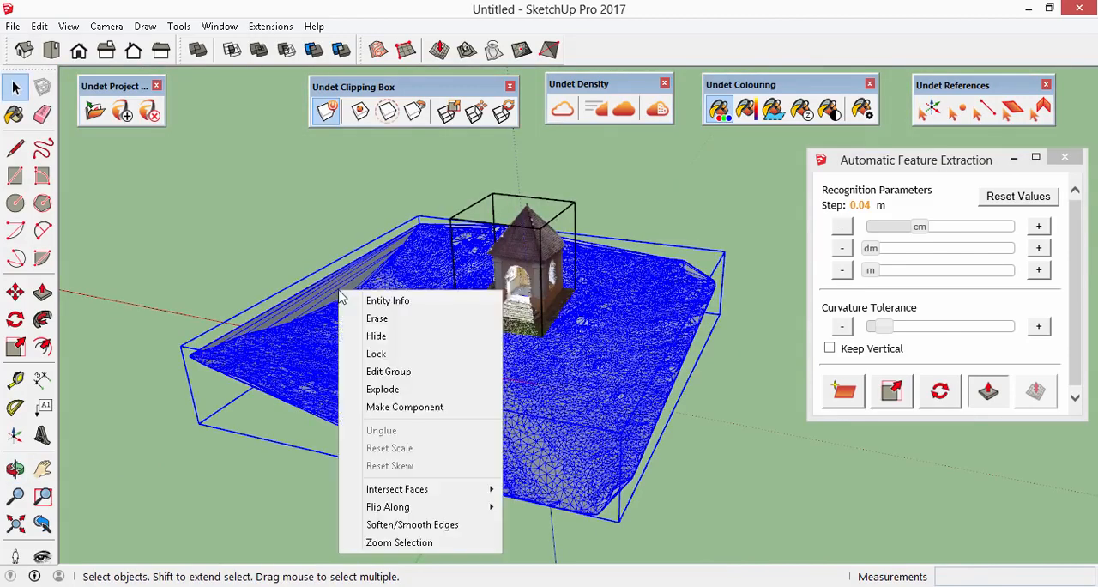
{"action": "left_click", "coordinate": [425, 389]}
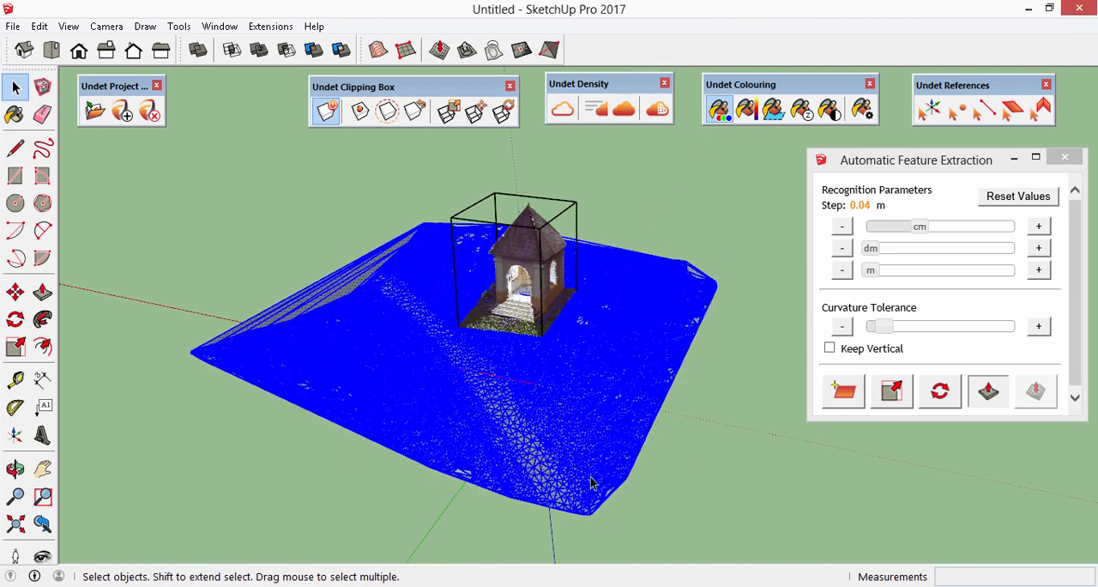
{"action": "key", "text": "o"}
{"action": "left_click_drag", "start_coordinate": [635, 475], "coordinate": [717, 497]}
{"action": "key", "text": "space"}
{"action": "scroll", "coordinate": [447, 410], "scroll_direction": "up", "scroll_amount": 4}
{"action": "left_click", "coordinate": [187, 193]}
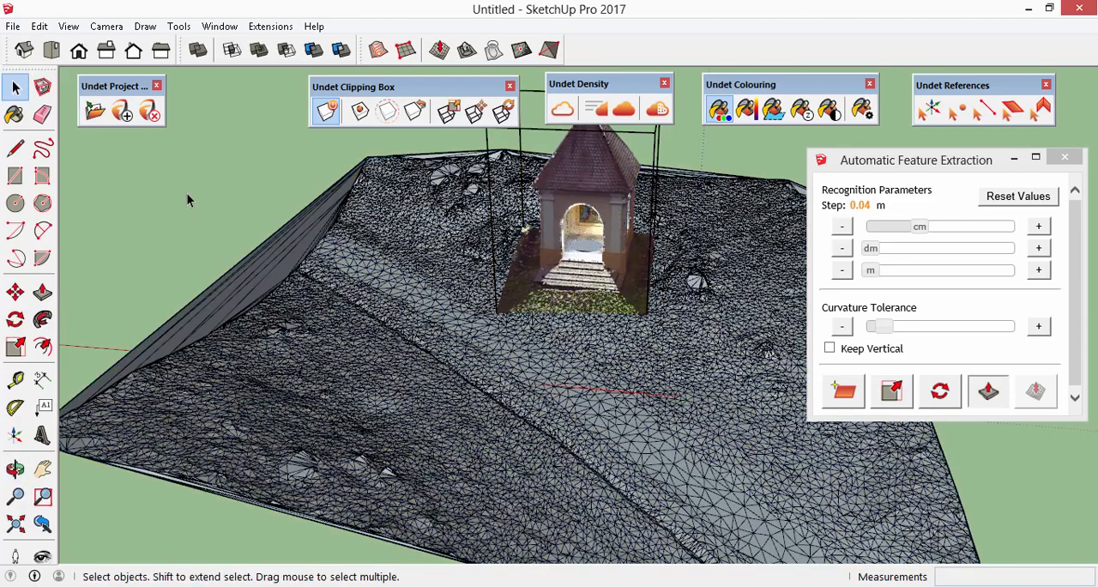
- Delete the long stretched triangles along the mesh's outer border at the path's end, erasing the remaining edges with the Eraser
{"action": "left_click_drag", "start_coordinate": [222, 249], "coordinate": [222, 249]}
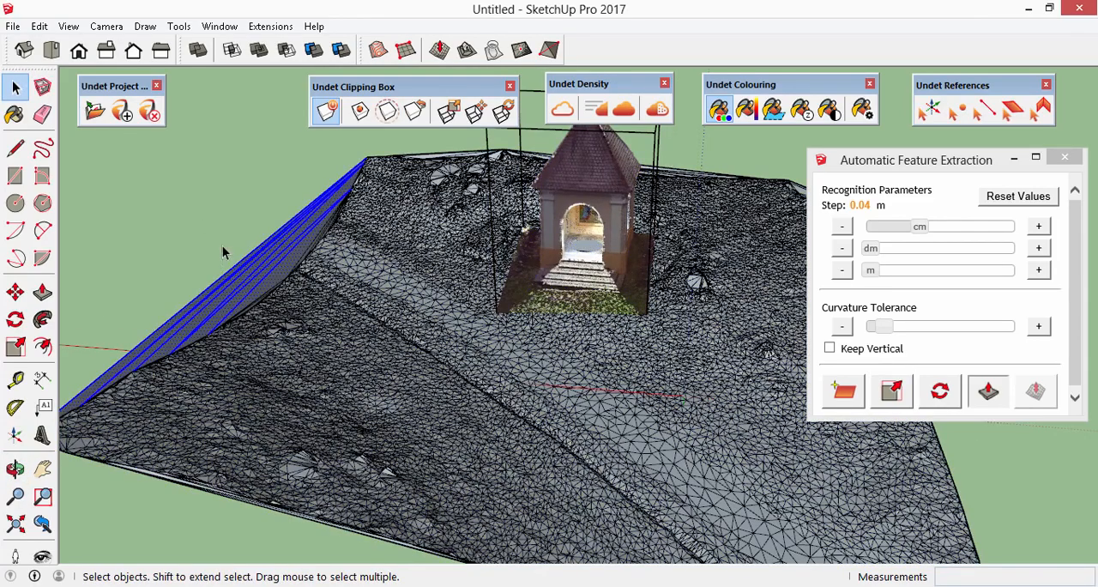
{"action": "left_click", "coordinate": [222, 246]}
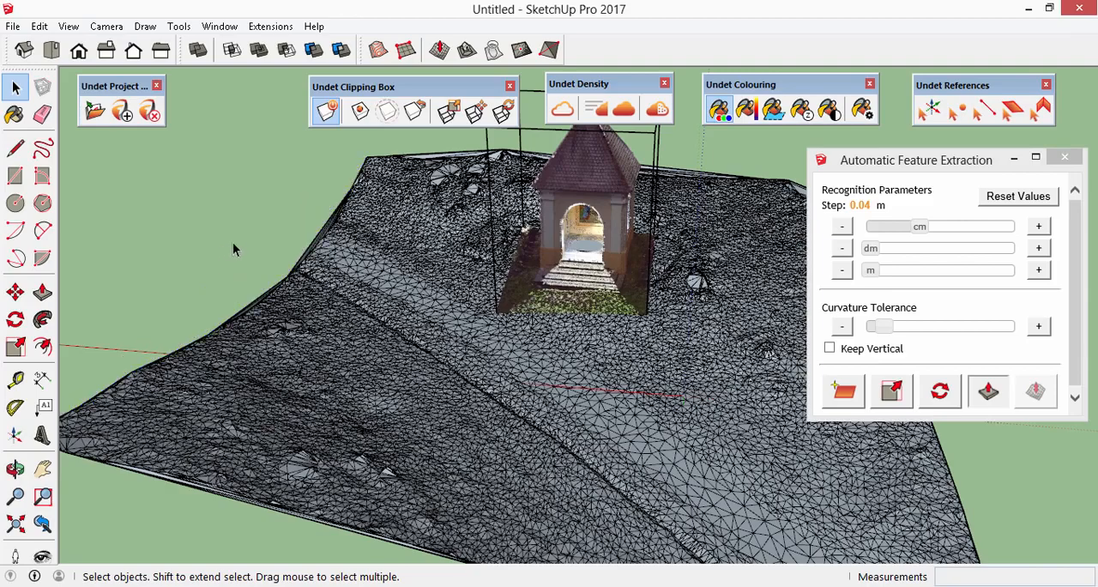
{"action": "scroll", "coordinate": [309, 254], "scroll_direction": "up", "scroll_amount": 5}
{"action": "scroll", "coordinate": [313, 255], "scroll_direction": "up", "scroll_amount": 2}
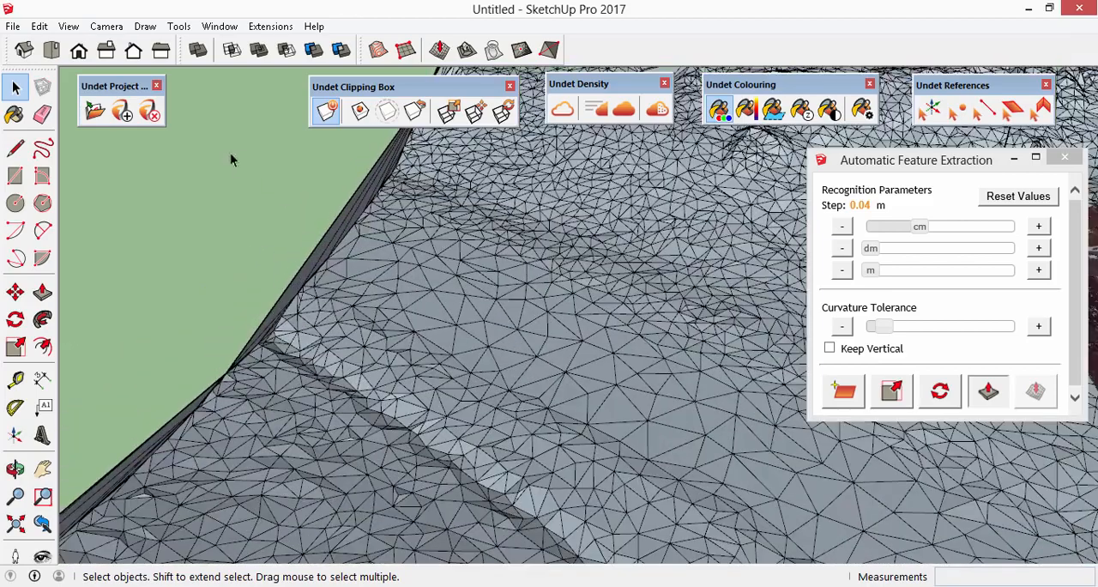
{"action": "left_click", "coordinate": [42, 114]}
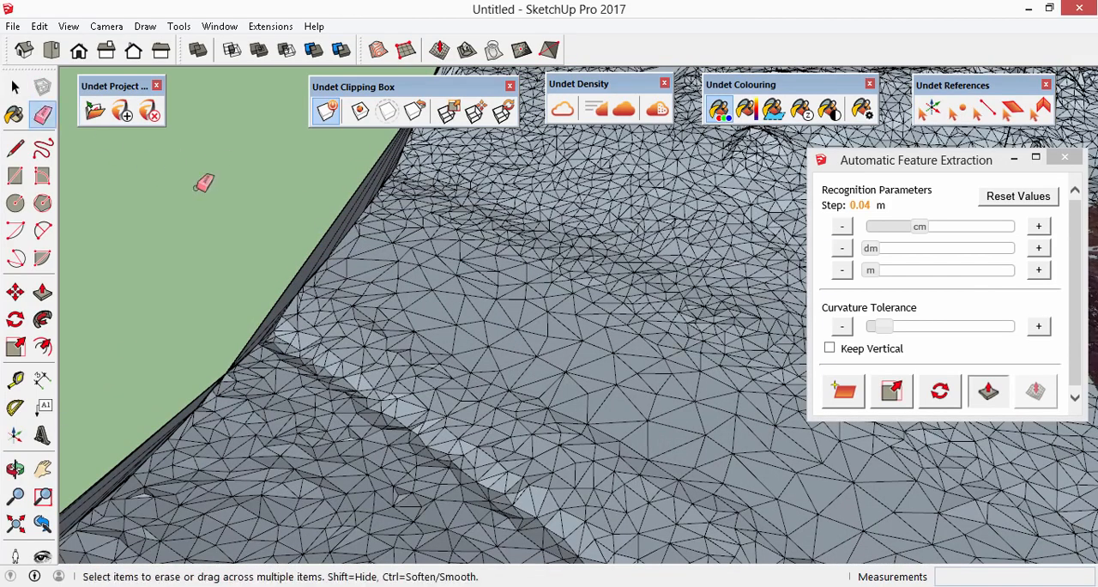
{"action": "left_click", "coordinate": [322, 242]}
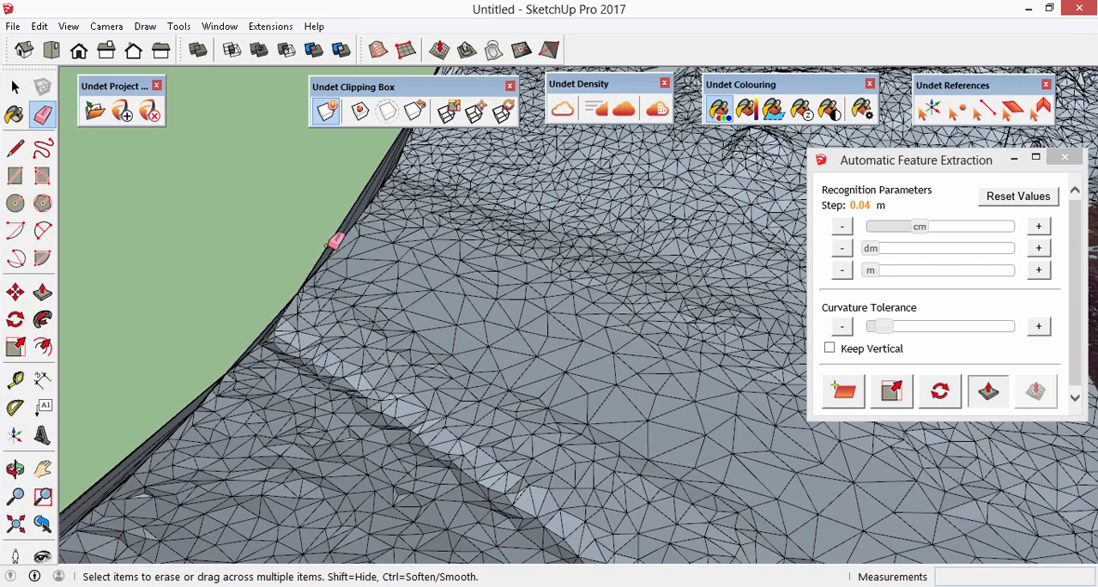
{"action": "left_click_drag", "start_coordinate": [227, 353], "coordinate": [186, 419]}
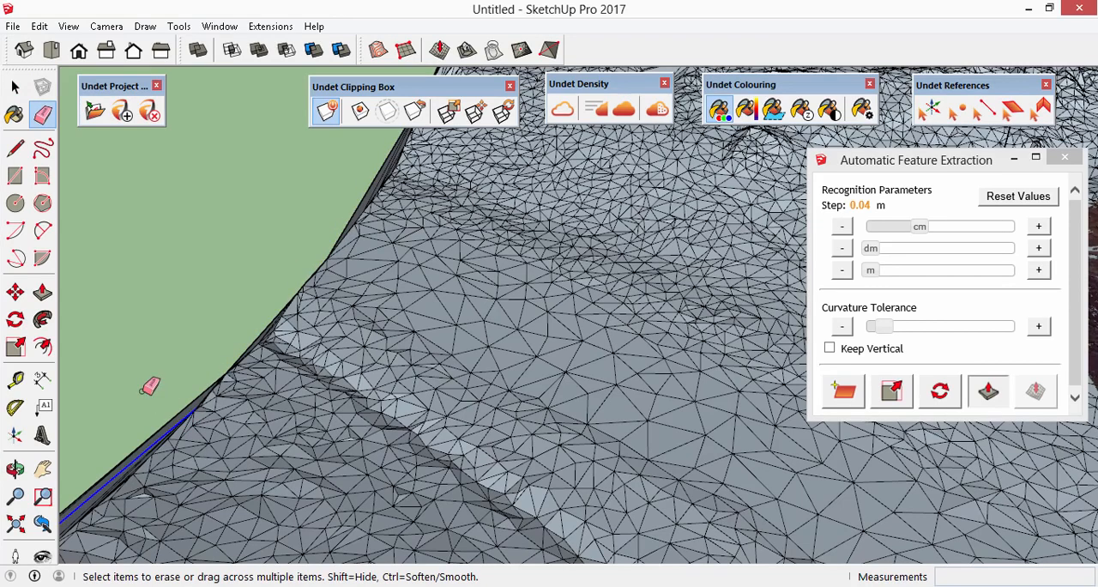
{"action": "left_click", "coordinate": [182, 414]}
{"action": "mouse_move", "coordinate": [158, 392]}
{"action": "left_mouse_down"}
{"action": "mouse_move", "coordinate": [176, 393]}
{"action": "mouse_move", "coordinate": [222, 285]}
{"action": "left_mouse_up"}
{"action": "middle_click_drag", "start_coordinate": [221, 277], "coordinate": [157, 194]}
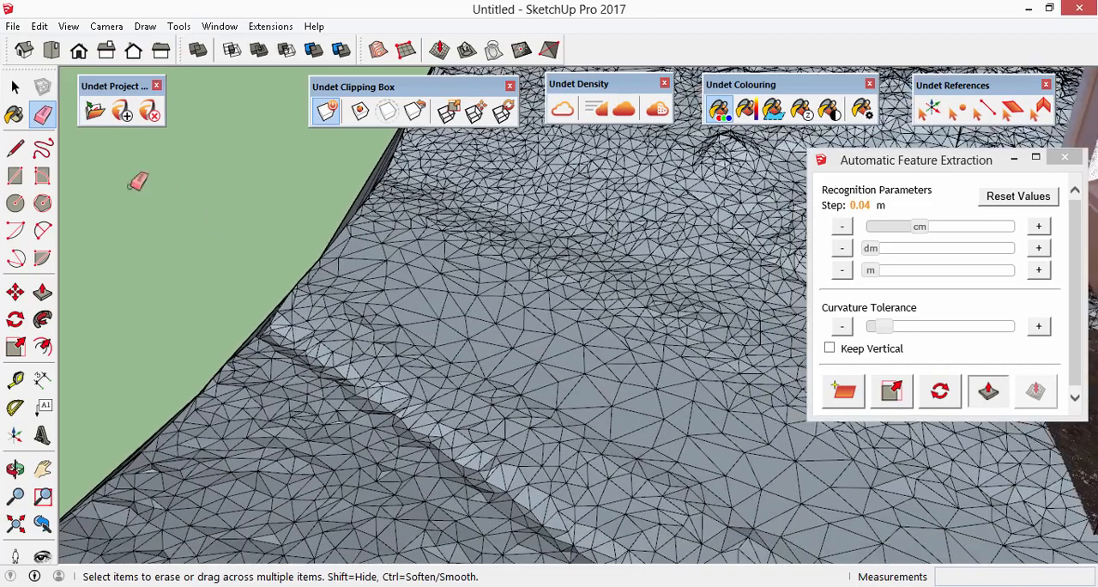
- Examine the trimmed ground mesh and the chapel point cloud from all sides
{"action": "left_click", "coordinate": [15, 87]}
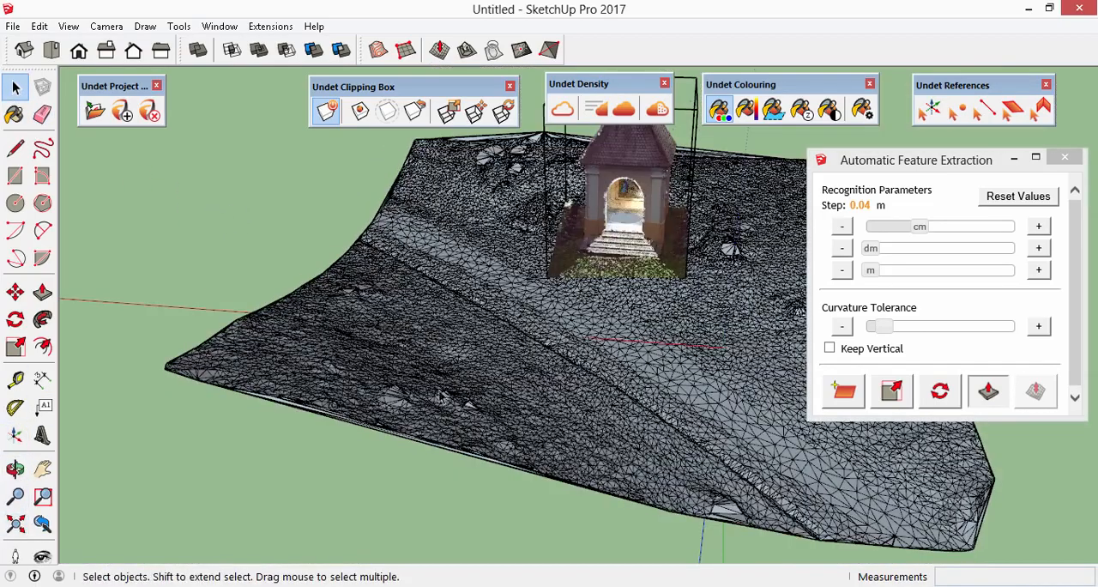
{"action": "middle_click_drag", "start_coordinate": [659, 450], "coordinate": [148, 530]}
{"action": "middle_click_drag", "start_coordinate": [628, 382], "coordinate": [115, 449]}
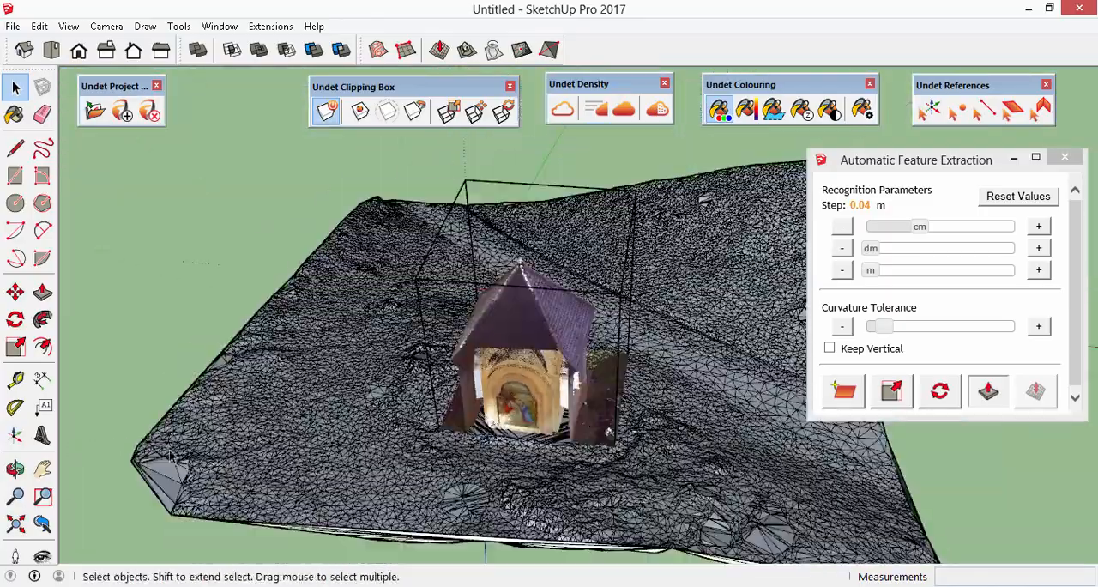
{"action": "middle_click_drag", "start_coordinate": [728, 464], "coordinate": [12, 499]}
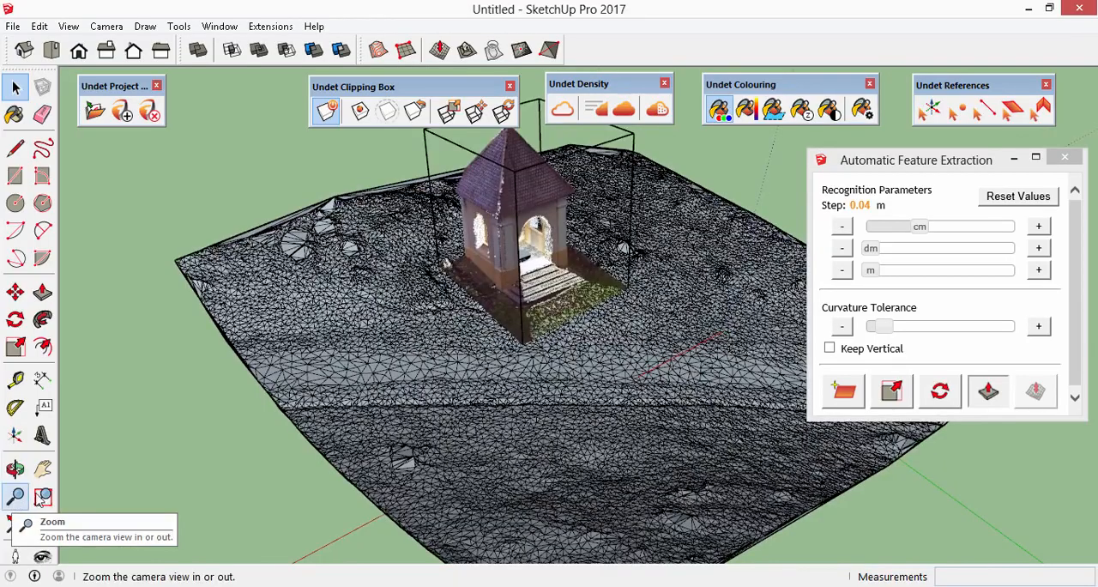
{"action": "middle_click_drag", "start_coordinate": [684, 496], "coordinate": [359, 486]}
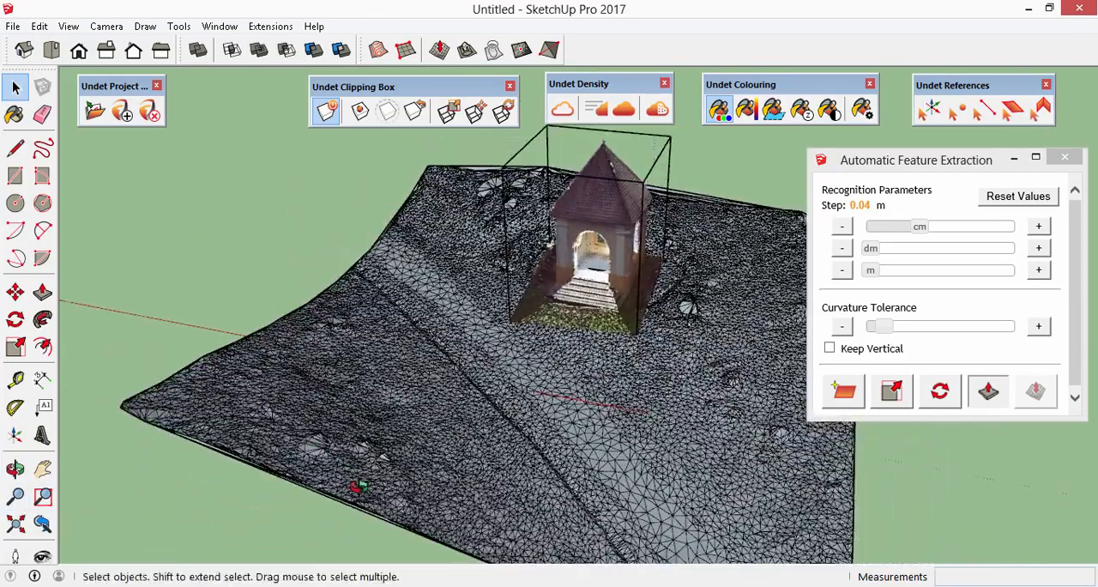